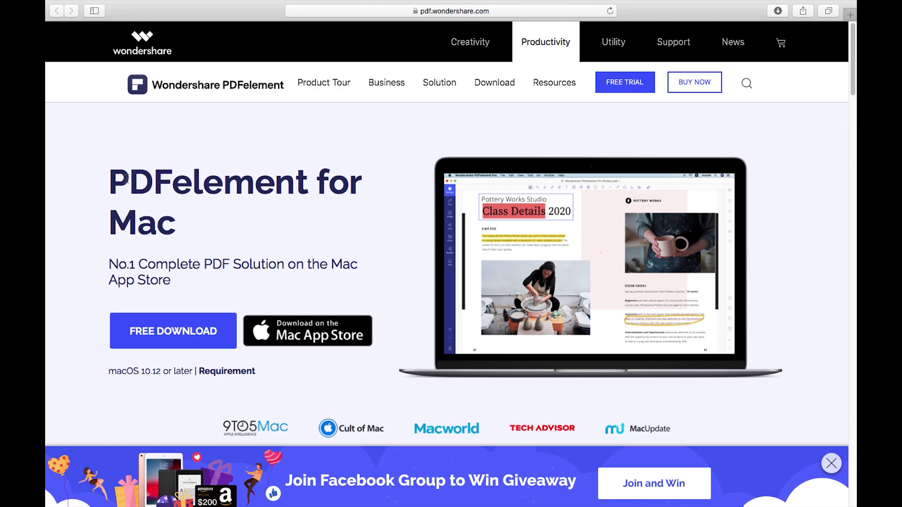
# - Check the PDFelement 7 App Store listing, then return to the 'PDF Editor Mac' Safari tab
pyautogui.moveTo(111, 179); pyautogui.dragTo(302, 182)
pyautogui.click(305, 183)
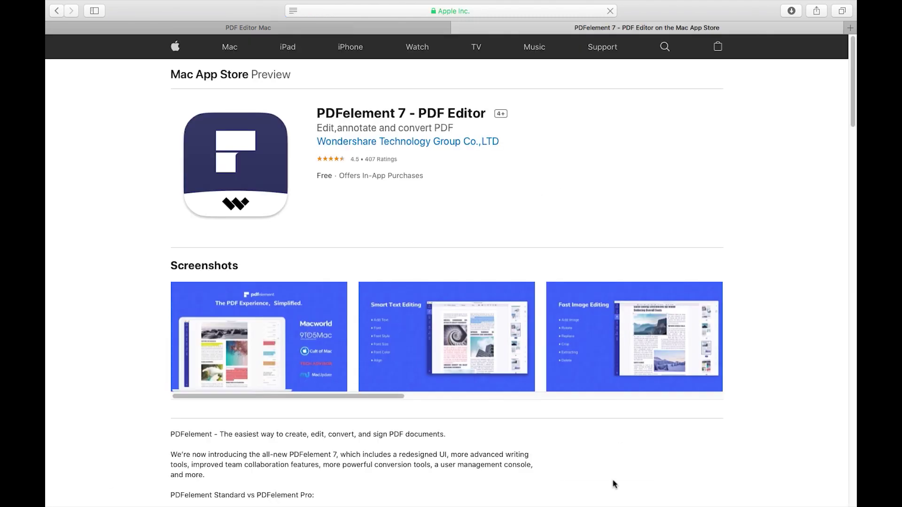
pyautogui.click(593, 492)
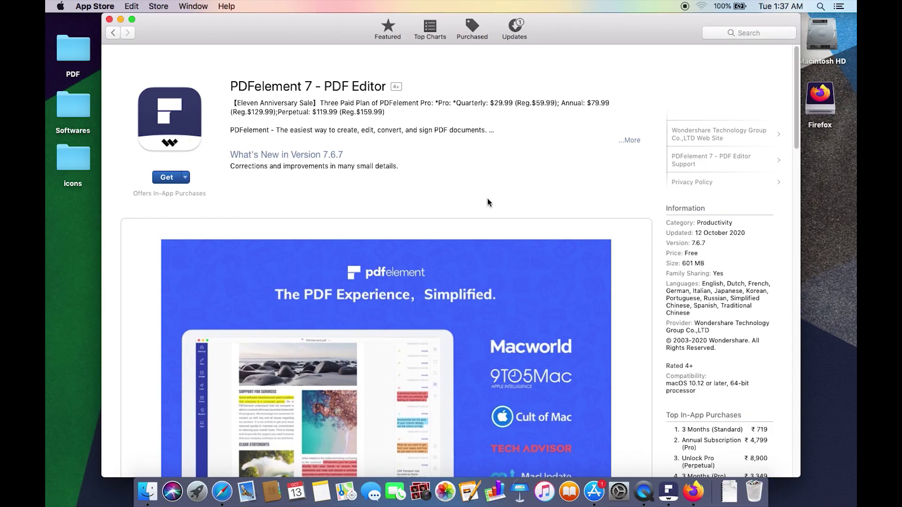
pyautogui.press('super+Tab')
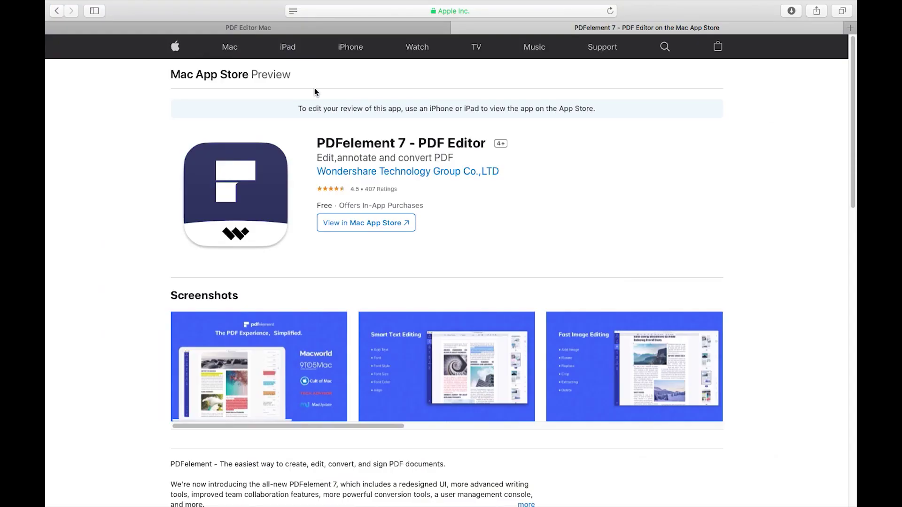
pyautogui.click(302, 28)
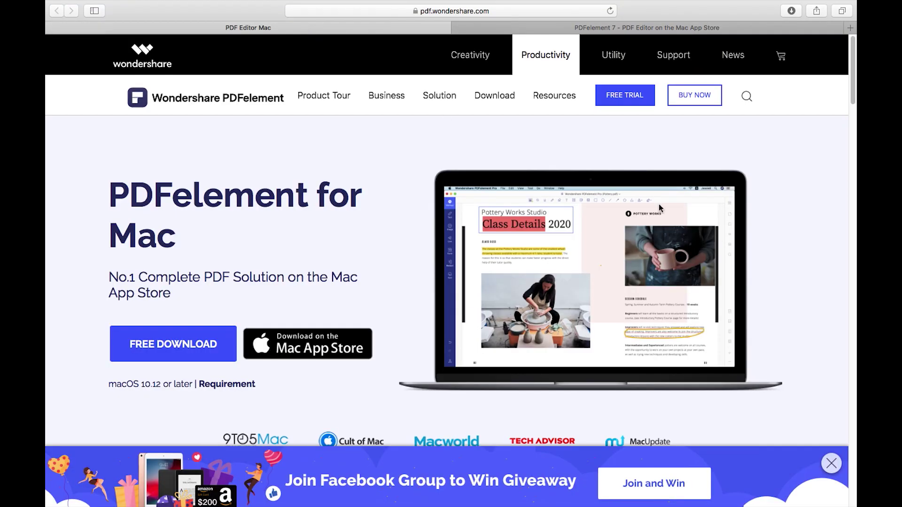
# - Open global-warming.pdf from the Desktop's PDF folder in PDFelement
pyautogui.moveTo(621, 489)
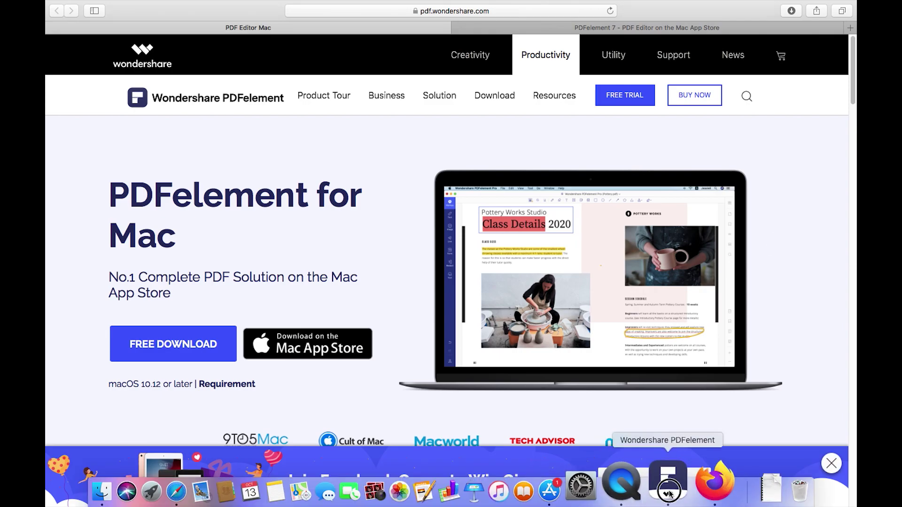
pyautogui.click(670, 492)
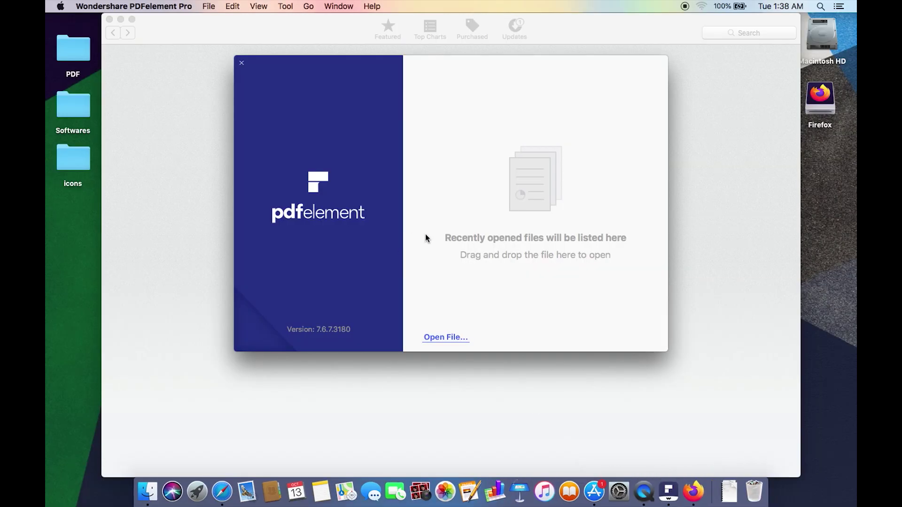
pyautogui.click(446, 337)
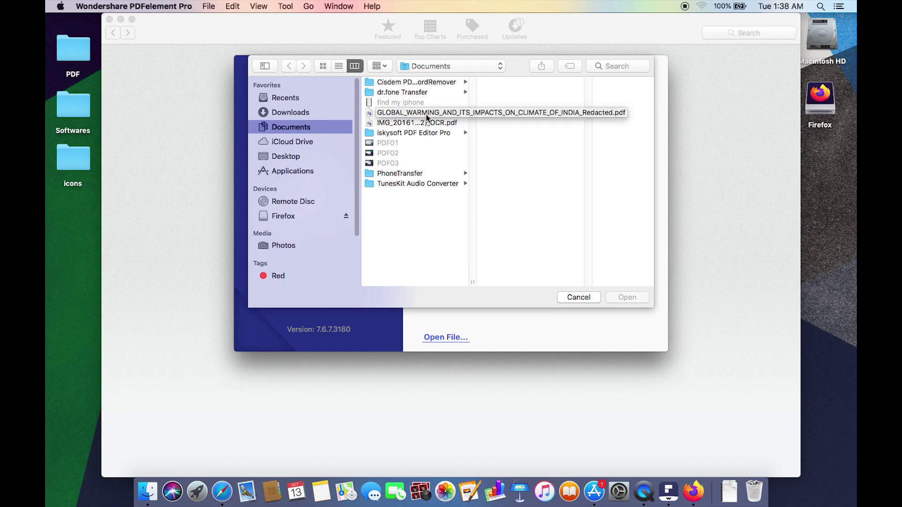
pyautogui.click(284, 156)
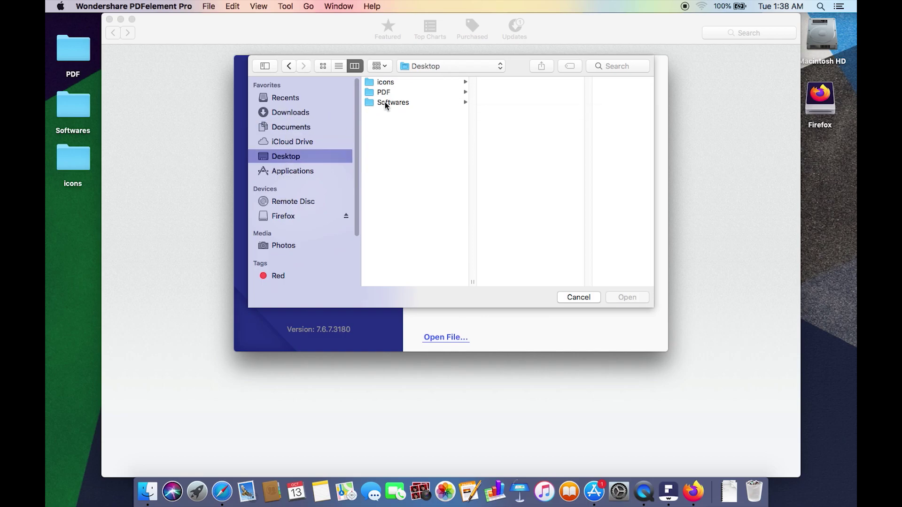
pyautogui.click(385, 92)
pyautogui.click(523, 113)
pyautogui.click(627, 297)
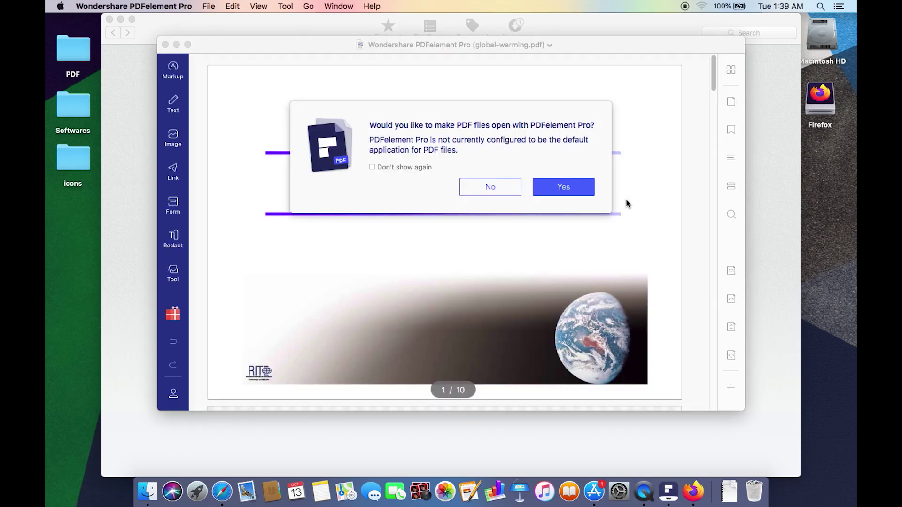
# - Decline making PDFelement the default PDF app, close the welcome window and go full screen
pyautogui.click(484, 187)
pyautogui.click(109, 18)
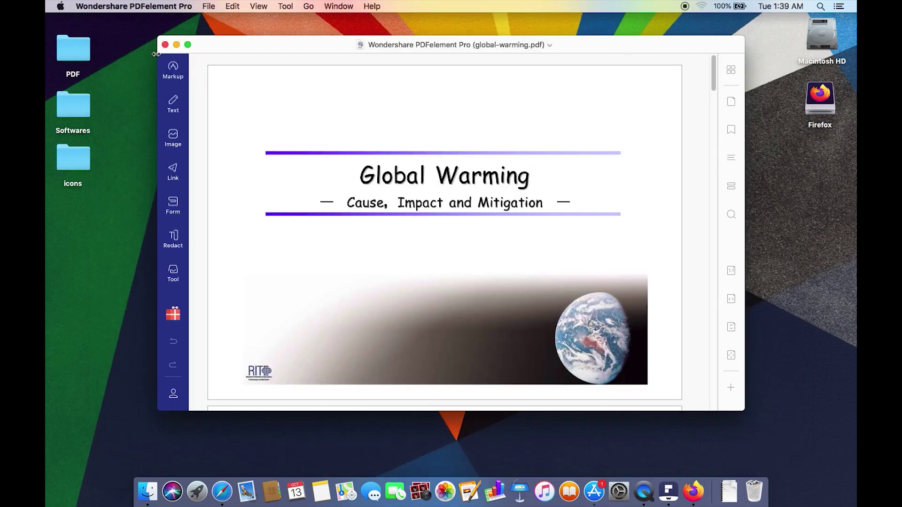
pyautogui.click(188, 44)
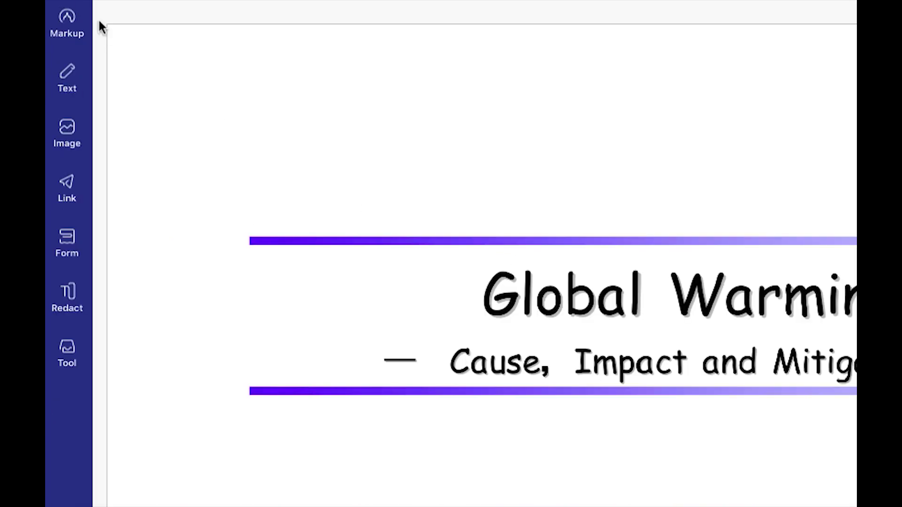
# - Insert 'hello' into the title and widen and shift its box so it fits one line
pyautogui.click(69, 78)
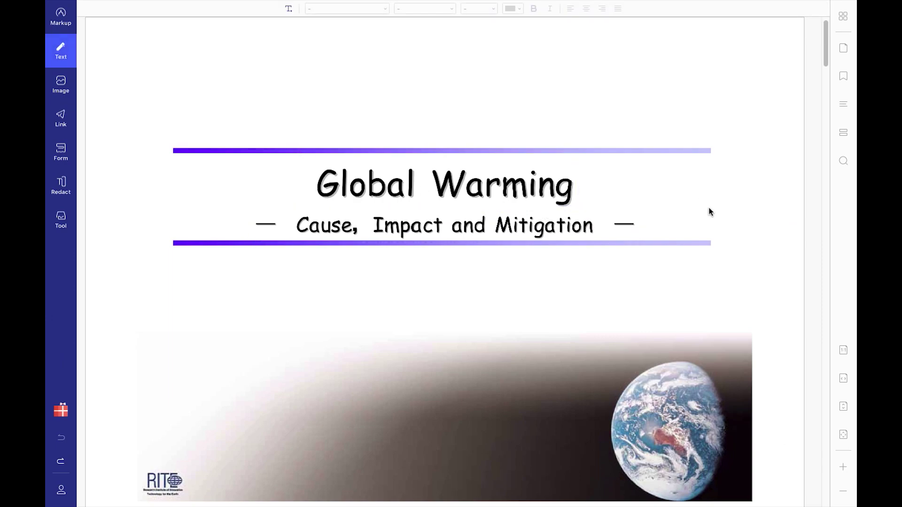
pyautogui.click(435, 188)
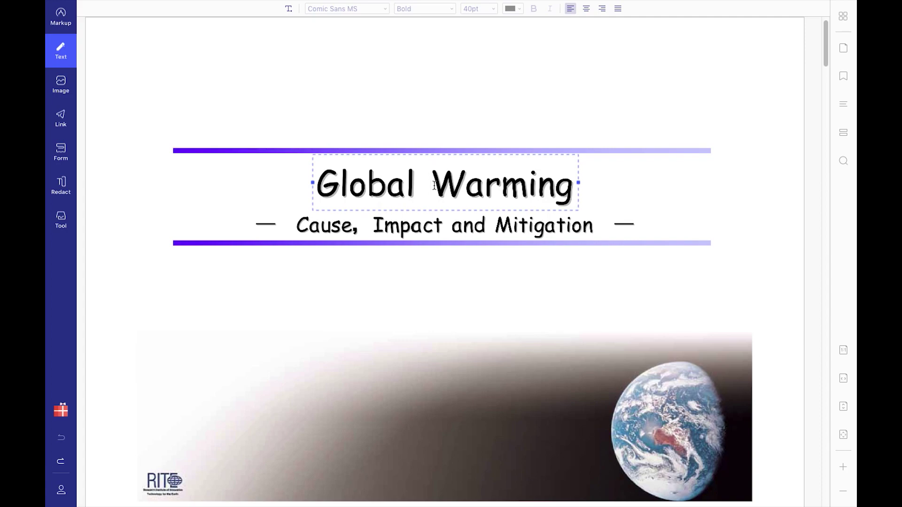
pyautogui.write('hello')
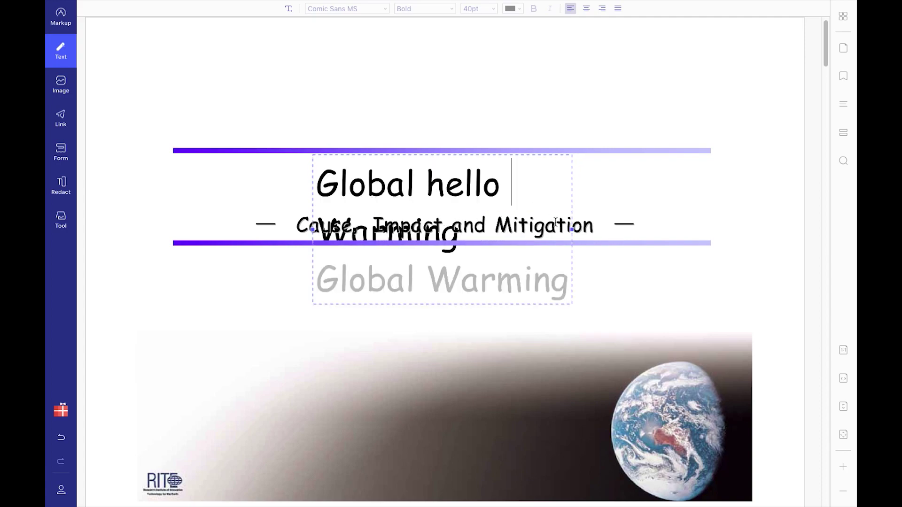
pyautogui.moveTo(574, 227); pyautogui.dragTo(765, 234)
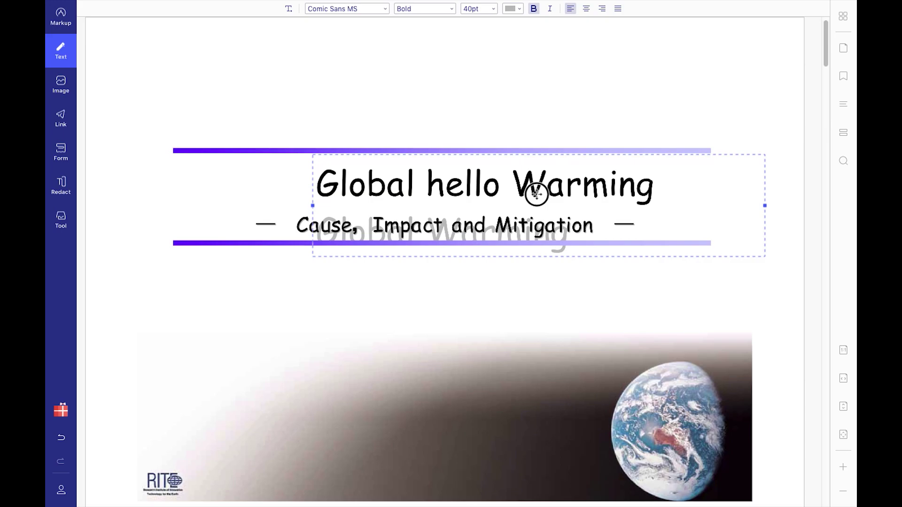
pyautogui.moveTo(537, 194); pyautogui.dragTo(482, 192)
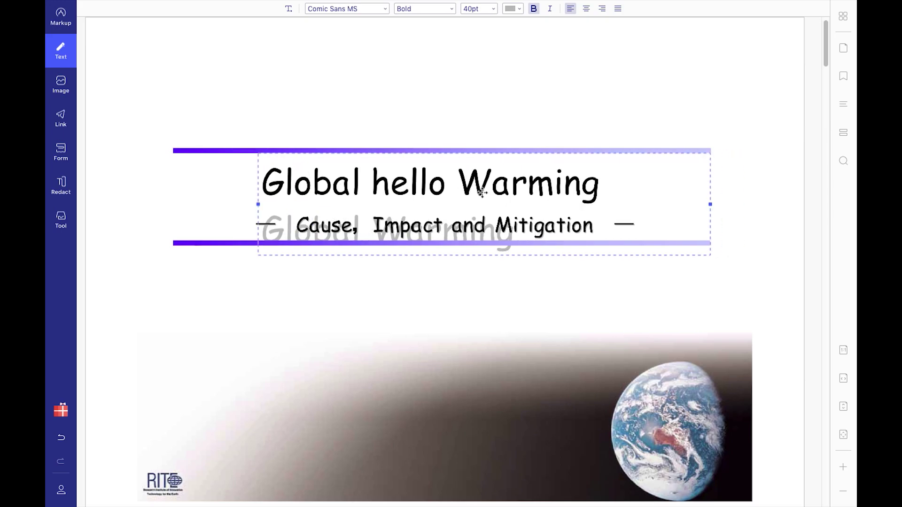
# - Change the page-3 carbon circulation paragraph's font to AppleGothic
pyautogui.scroll(-20, 492, 191)
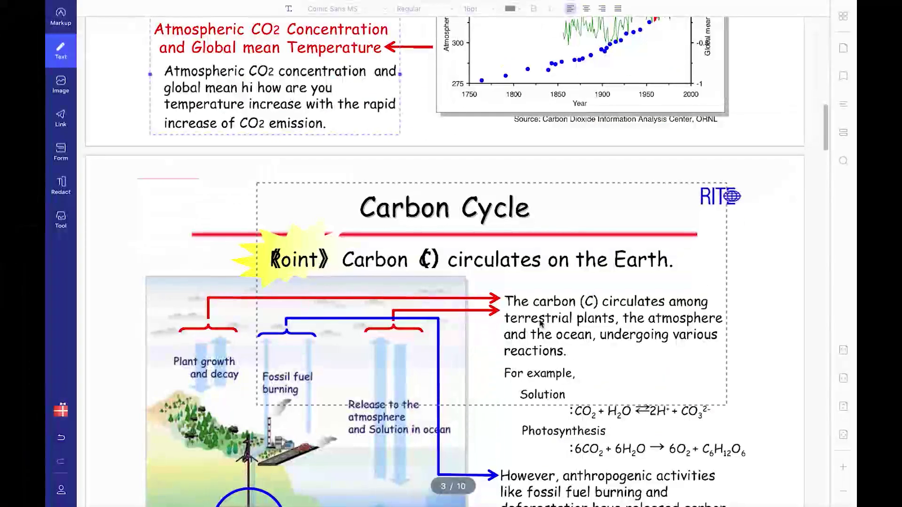
pyautogui.moveTo(506, 301); pyautogui.dragTo(564, 352)
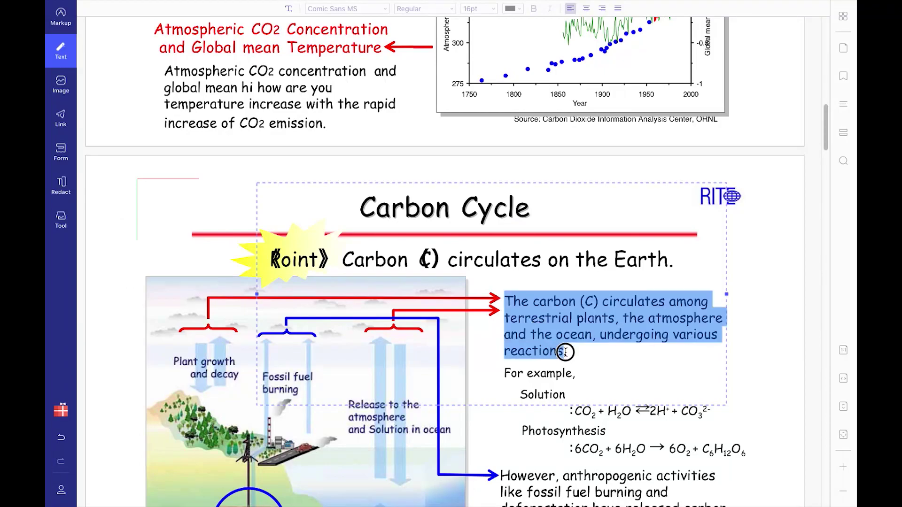
pyautogui.click(370, 8)
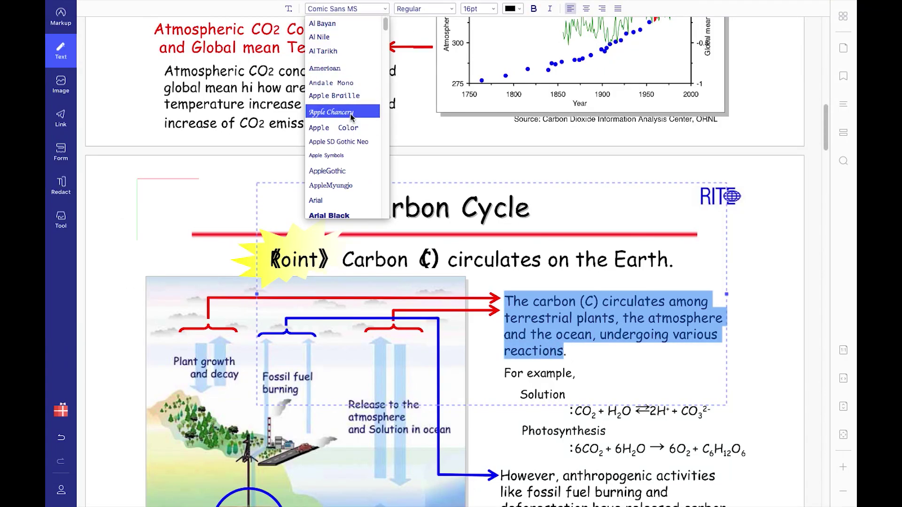
pyautogui.click(352, 99)
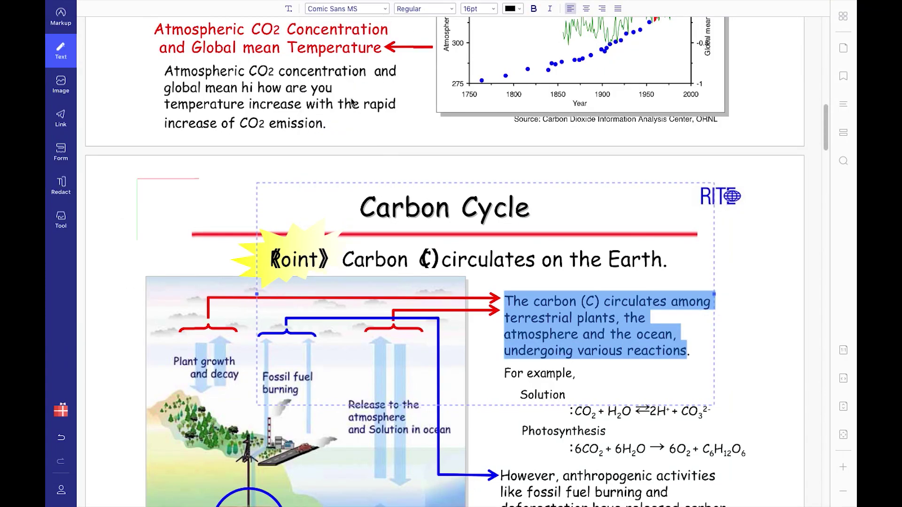
pyautogui.click(369, 8)
pyautogui.click(345, 187)
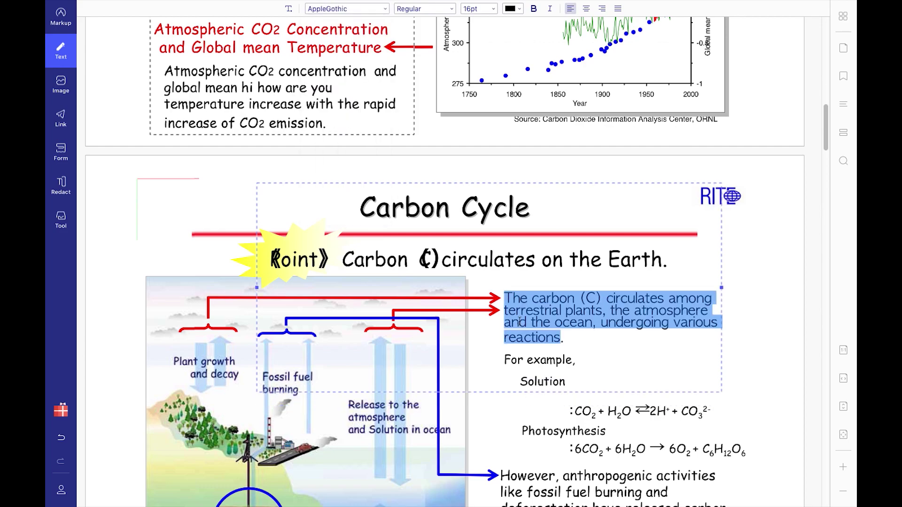
pyautogui.scroll(-5, 628, 288)
pyautogui.click(629, 287)
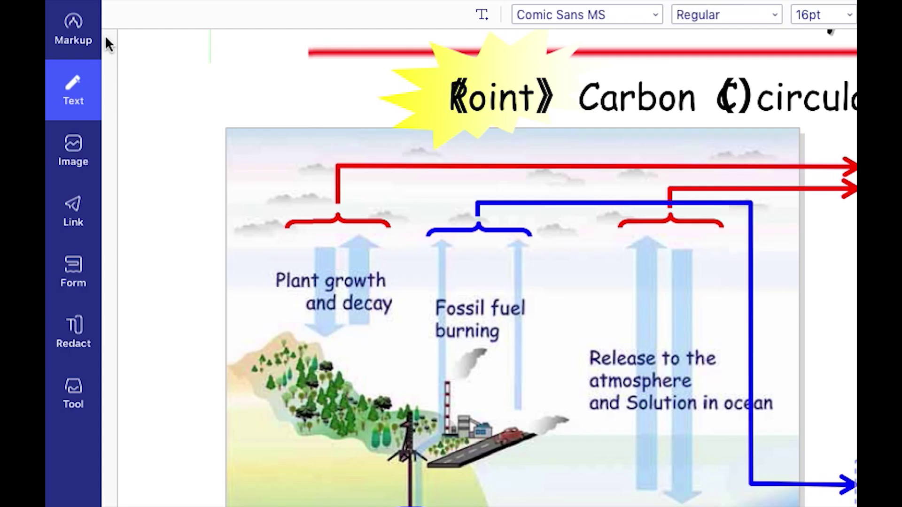
# - Highlight the words 'anthropogenic' and 'carbon' in yellow
pyautogui.click(83, 23)
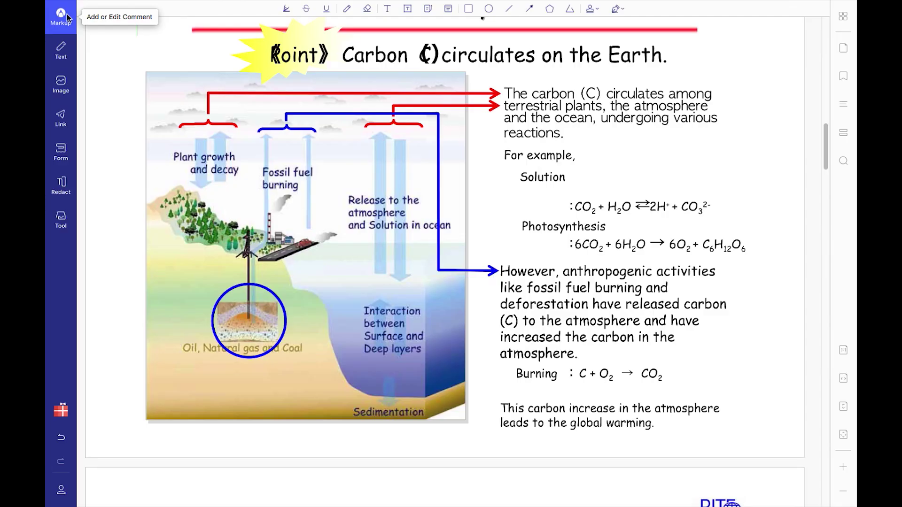
pyautogui.click(286, 8)
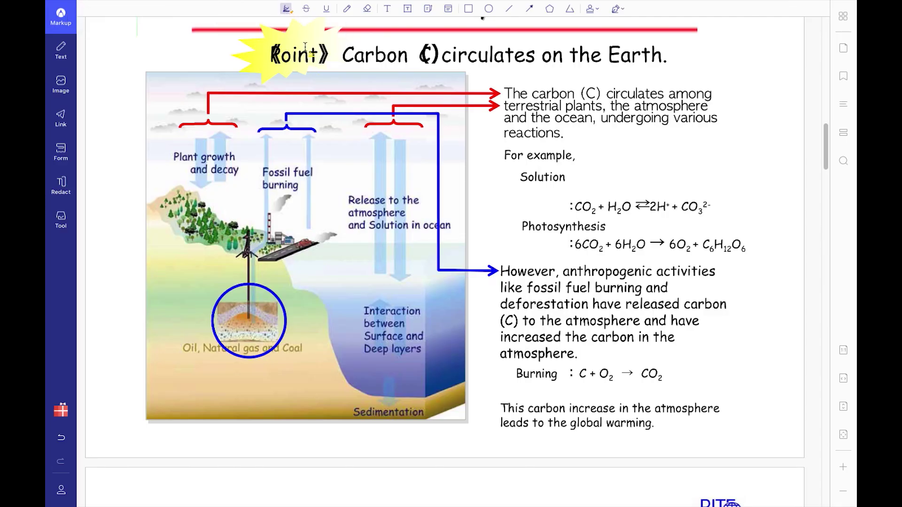
pyautogui.moveTo(566, 272); pyautogui.dragTo(654, 278)
pyautogui.moveTo(593, 337); pyautogui.dragTo(634, 339)
# - Strike through 'terrestrial plants, the atmosphere' and draw red pencil scribbles beside the equations
pyautogui.click(306, 10)
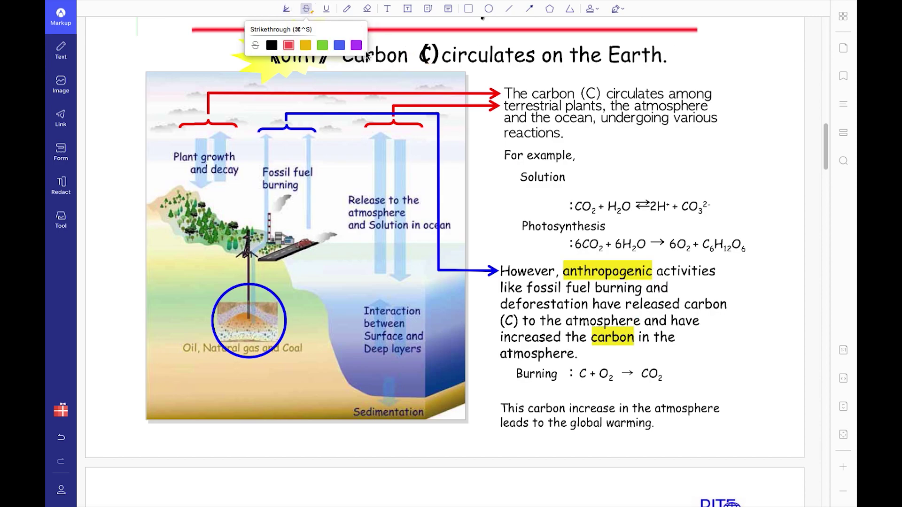
pyautogui.moveTo(505, 104); pyautogui.dragTo(708, 121)
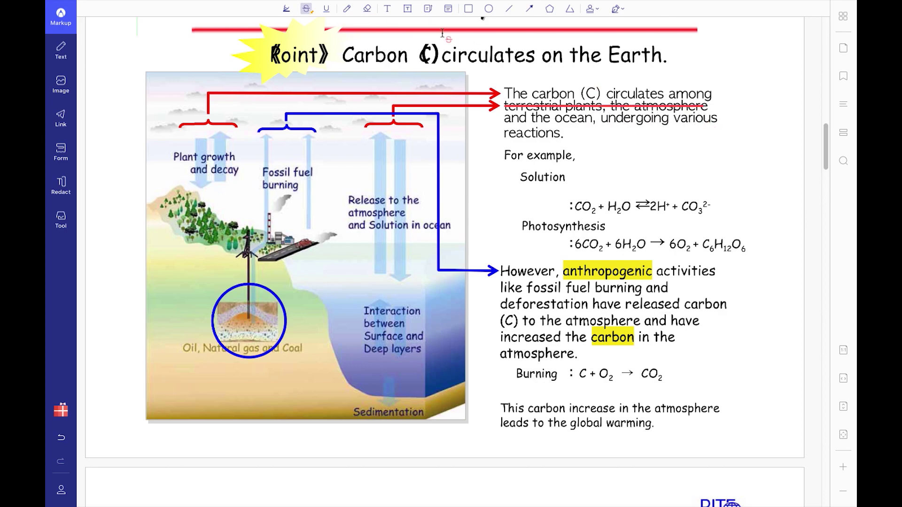
pyautogui.click(347, 9)
pyautogui.moveTo(628, 180)
pyautogui.mouseDown()
pyautogui.moveTo(642, 150)
pyautogui.moveTo(660, 181)
pyautogui.moveTo(649, 162)
pyautogui.mouseUp()
pyautogui.moveTo(714, 210)
pyautogui.mouseDown()
pyautogui.moveTo(735, 224)
pyautogui.moveTo(737, 207)
pyautogui.moveTo(718, 215)
pyautogui.mouseUp()
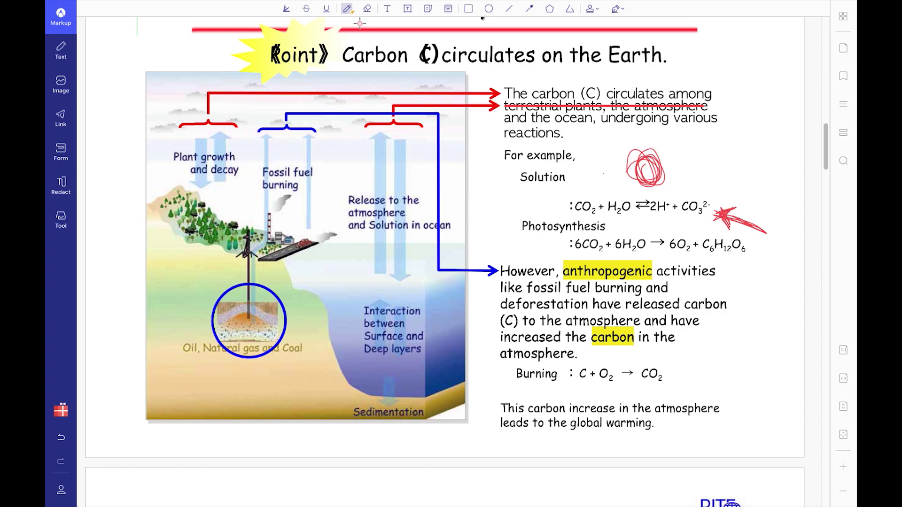
# - Add a 'this is a test' text comment and a callout pointing at Burning
pyautogui.click(387, 9)
pyautogui.click(751, 384)
pyautogui.write('this is ')
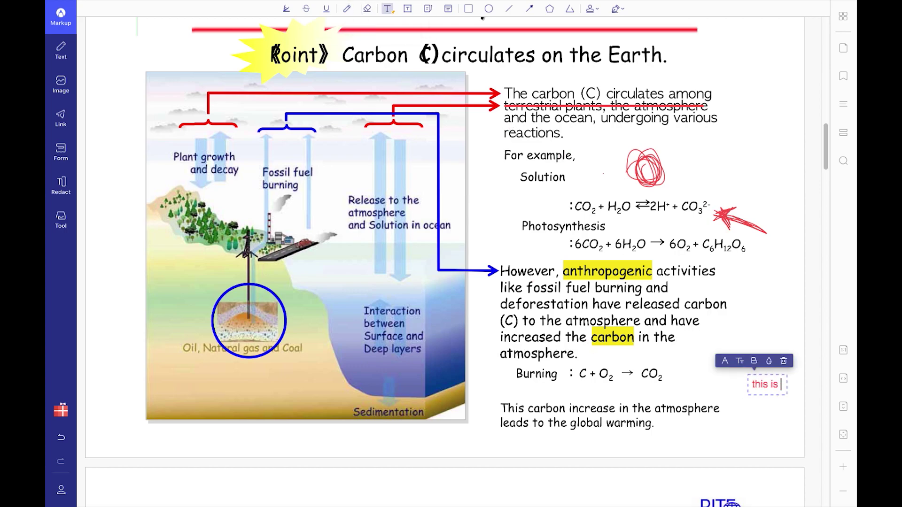
pyautogui.write('a test')
pyautogui.click(428, 10)
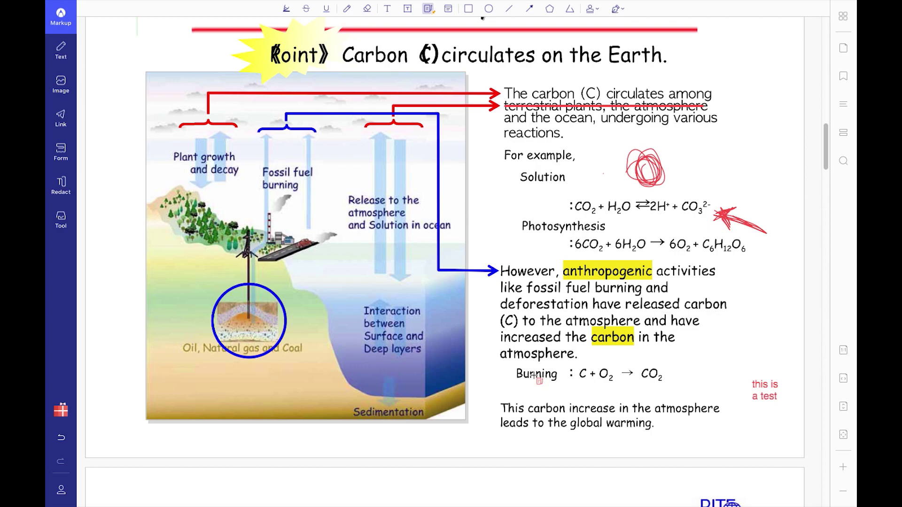
pyautogui.moveTo(535, 375)
pyautogui.mouseDown()
pyautogui.moveTo(589, 395)
pyautogui.moveTo(678, 392)
pyautogui.mouseUp()
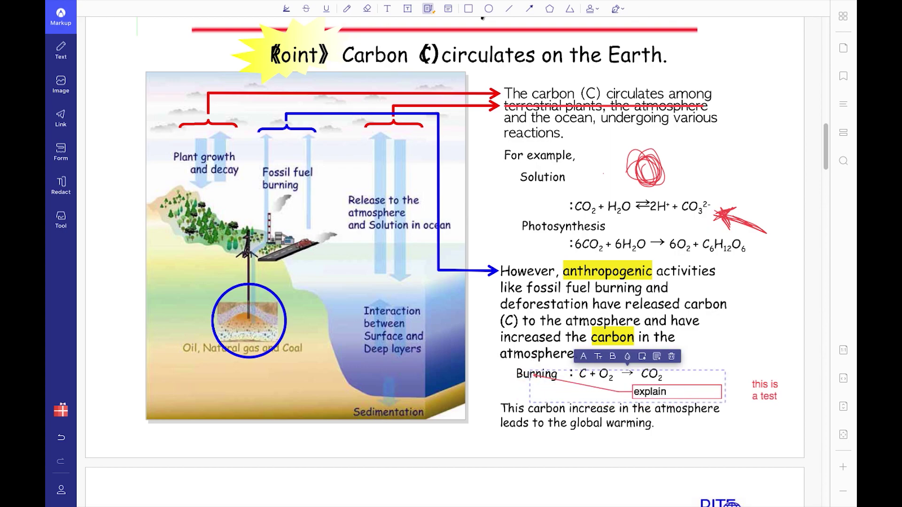
# - Place a 'make it smaller pls' sticky note on the carbon diagram
pyautogui.click(449, 9)
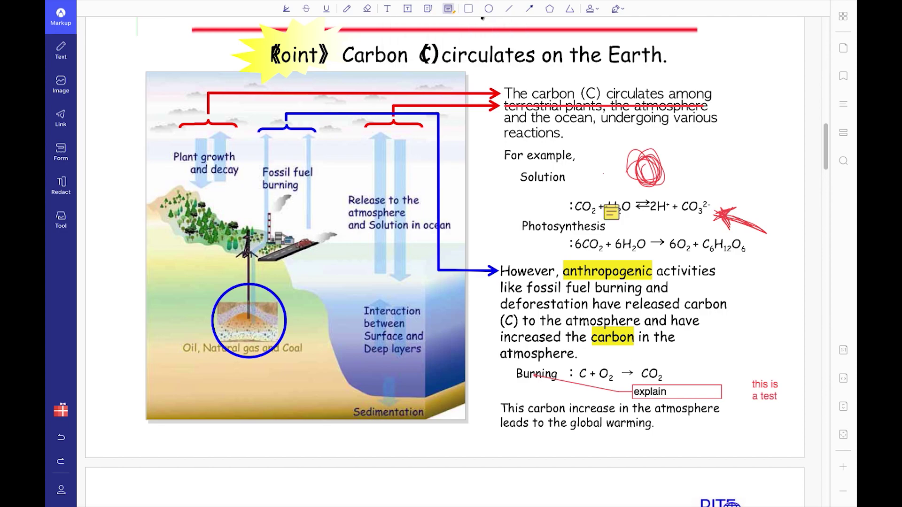
pyautogui.click(340, 274)
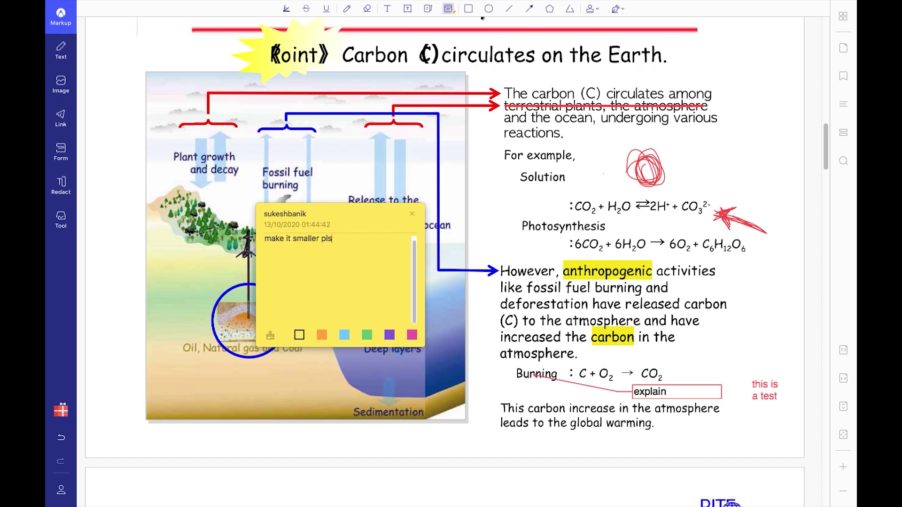
pyautogui.click(413, 216)
pyautogui.click(61, 15)
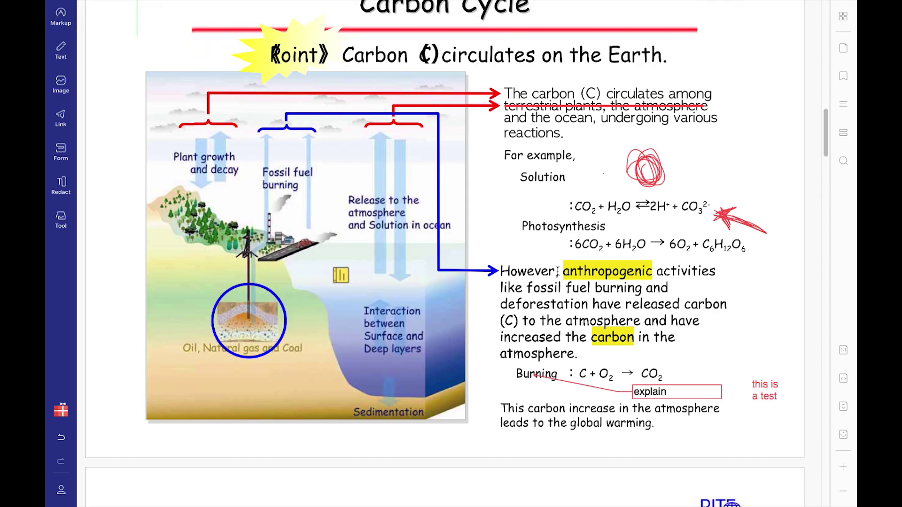
pyautogui.moveTo(341, 277)
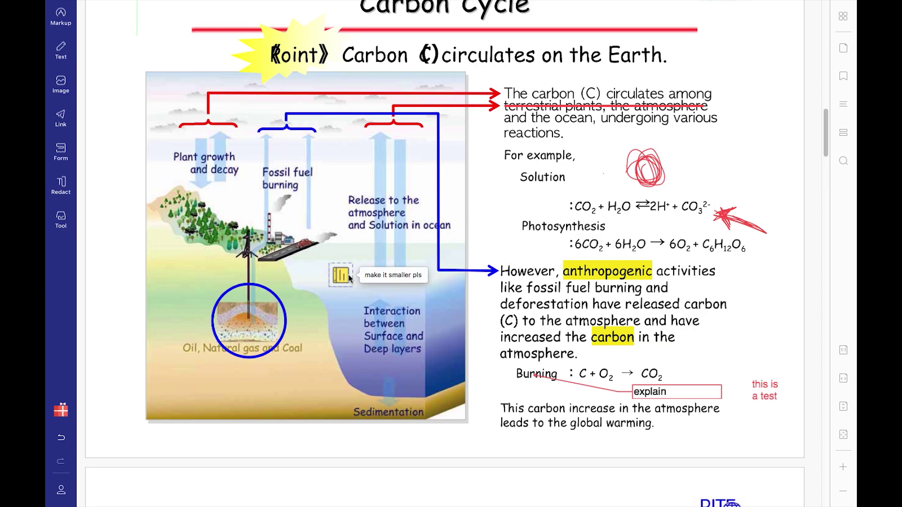
pyautogui.press('super+ctrl+1')
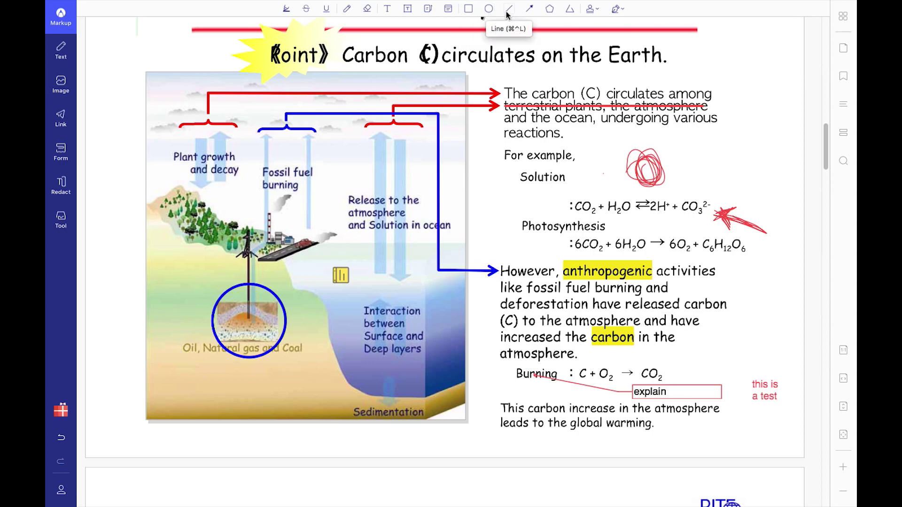
# - Place an enlarged CONFIDENTIAL stamp below the second text block
pyautogui.click(592, 11)
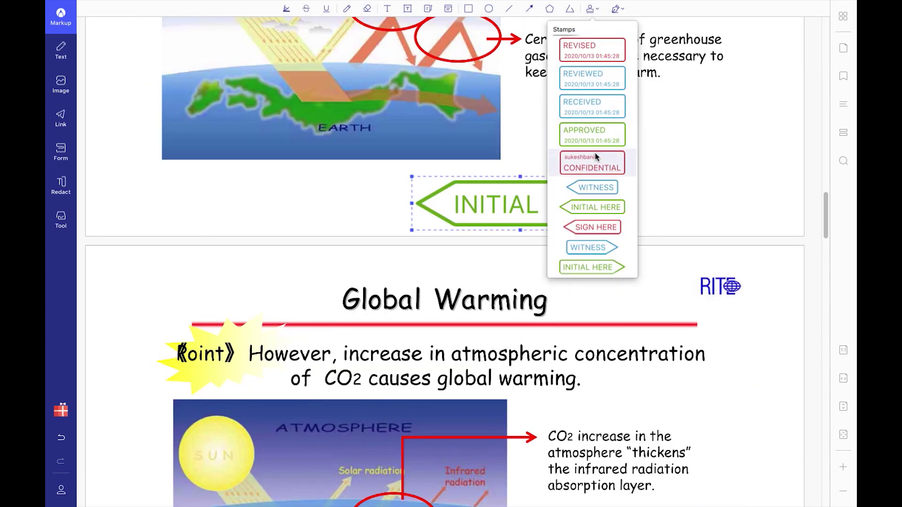
pyautogui.click(593, 162)
pyautogui.scroll(-5, 574, 256)
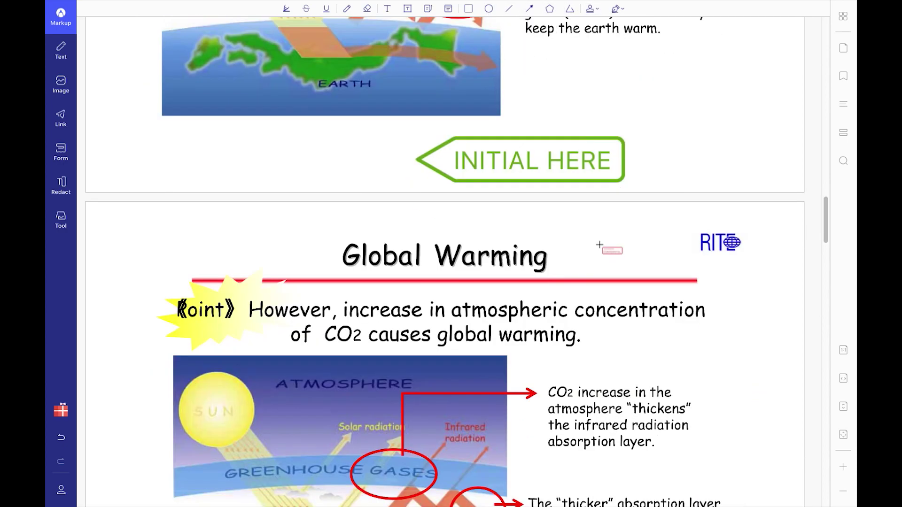
pyautogui.click(574, 256)
pyautogui.moveTo(614, 273); pyautogui.dragTo(748, 323)
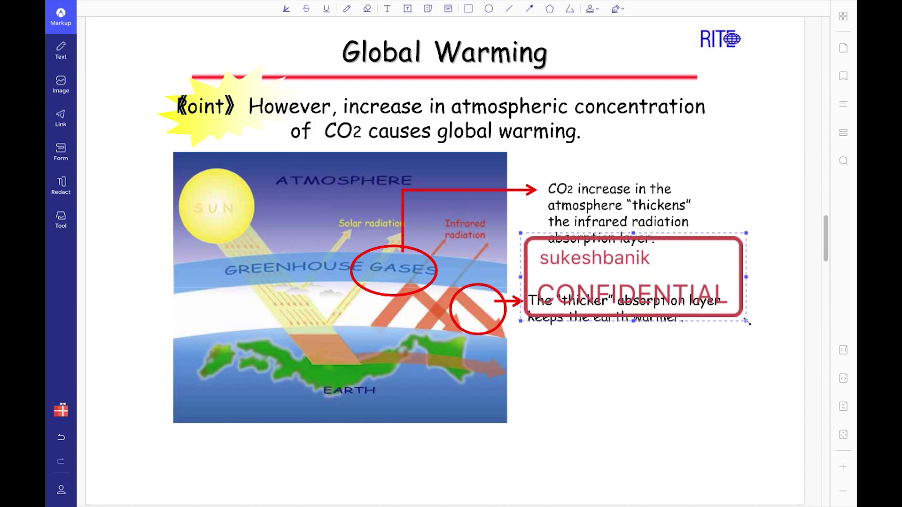
pyautogui.moveTo(692, 282); pyautogui.dragTo(702, 387)
pyautogui.click(731, 271)
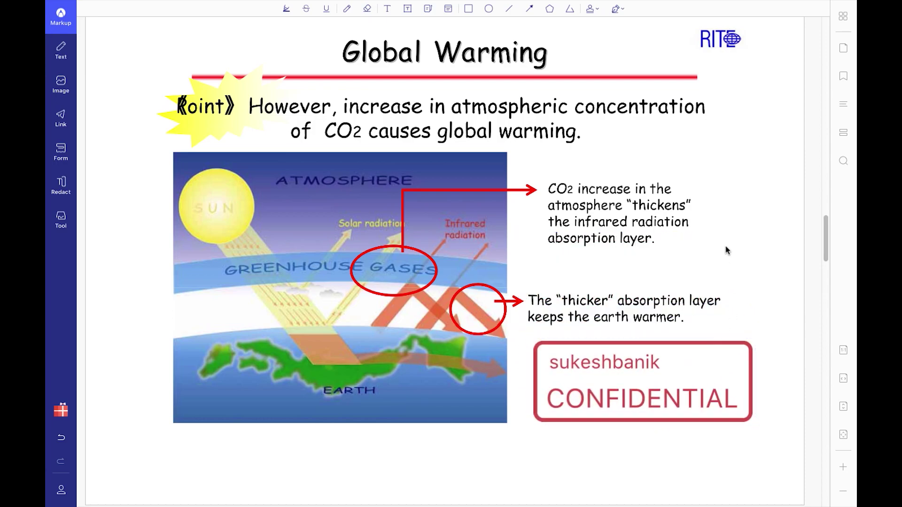
# - Draw blue SB initials as a signature and place it under the stamp
pyautogui.click(615, 9)
pyautogui.click(360, 183)
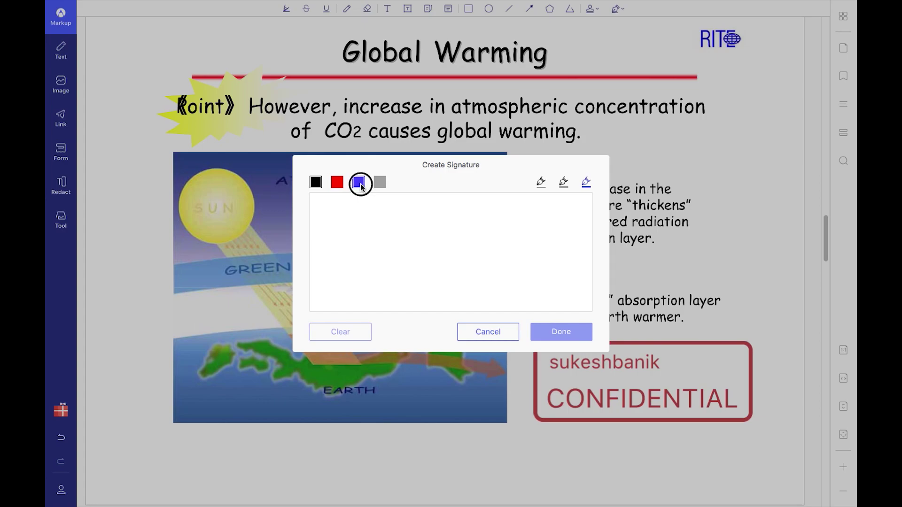
pyautogui.moveTo(346, 224); pyautogui.dragTo(374, 254)
pyautogui.moveTo(379, 219); pyautogui.dragTo(401, 257)
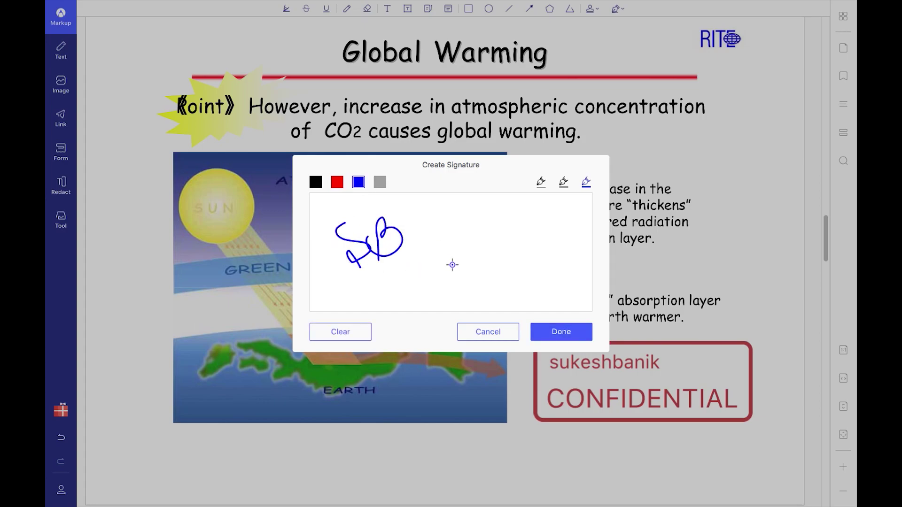
pyautogui.click(561, 331)
pyautogui.click(557, 444)
pyautogui.moveTo(562, 441)
pyautogui.mouseDown()
pyautogui.moveTo(612, 452)
pyautogui.moveTo(667, 442)
pyautogui.mouseUp()
# - Shrink the Global Warming Impacts picture collage to about 488 × 340
pyautogui.scroll(-10, 722, 445)
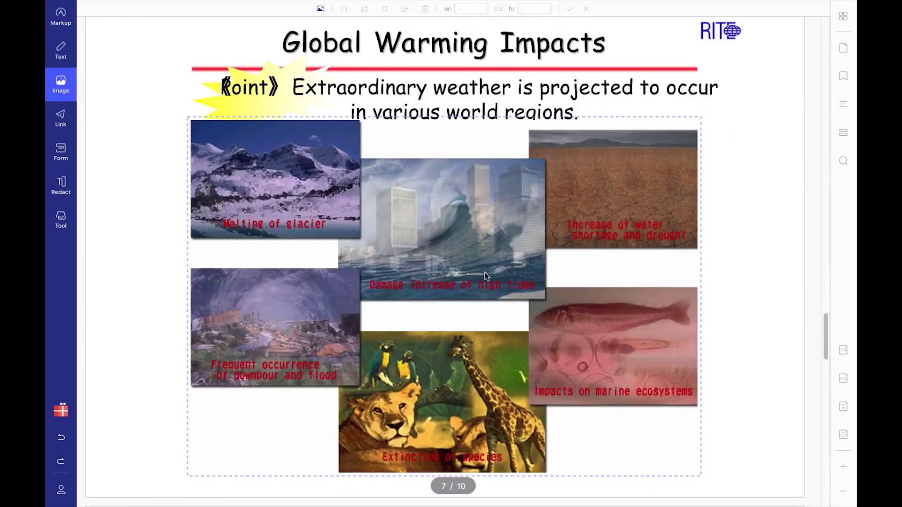
pyautogui.click(481, 281)
pyautogui.moveTo(480, 281)
pyautogui.mouseDown()
pyautogui.moveTo(583, 319)
pyautogui.moveTo(463, 300)
pyautogui.moveTo(493, 276)
pyautogui.moveTo(492, 289)
pyautogui.mouseUp()
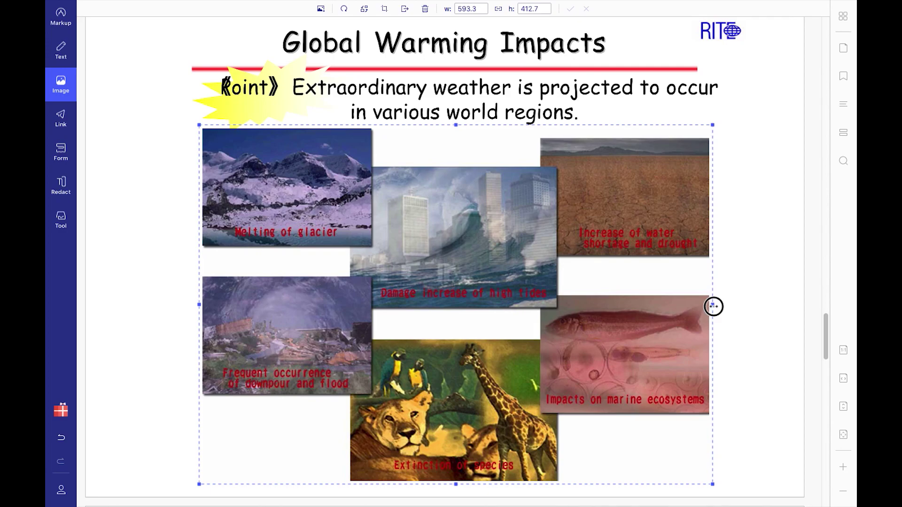
pyautogui.moveTo(713, 305); pyautogui.dragTo(623, 305)
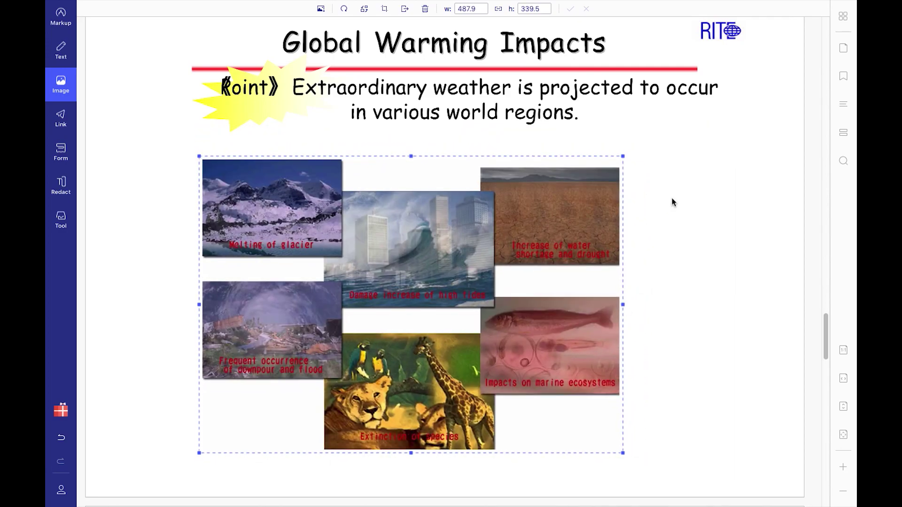
pyautogui.click(672, 202)
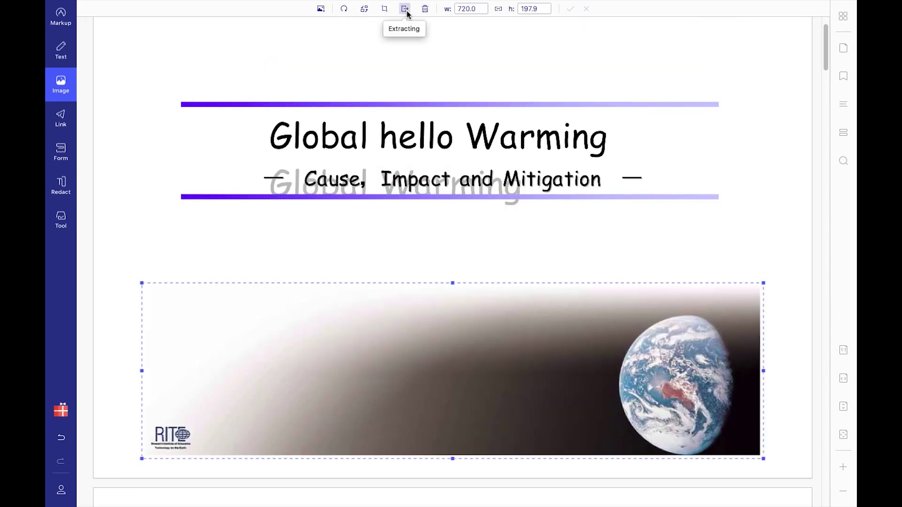
# - Delete the earth banner from the title page
pyautogui.click(405, 8)
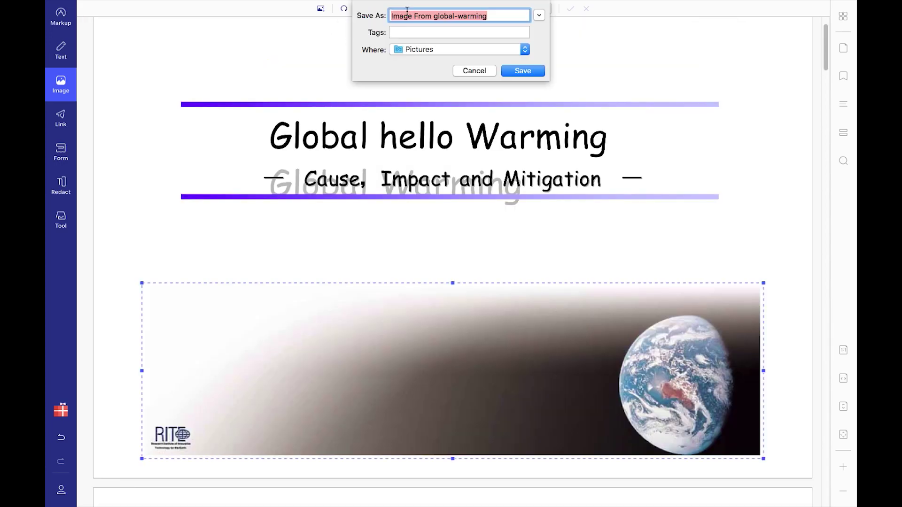
pyautogui.click(478, 67)
pyautogui.click(425, 8)
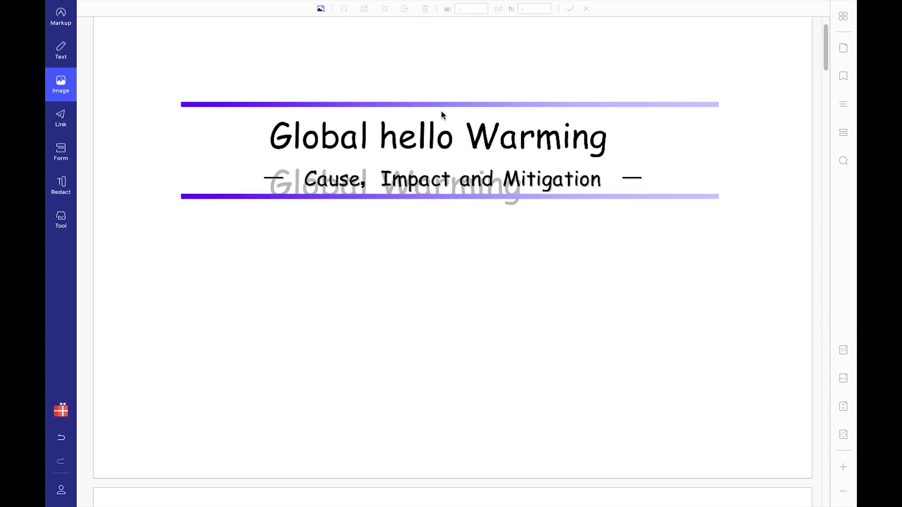
# - Insert dsgs.JPG from Desktop > PDF and resize it to 492.5 × 328.3 under the title
pyautogui.click(321, 8)
pyautogui.click(284, 101)
pyautogui.click(384, 37)
pyautogui.click(506, 47)
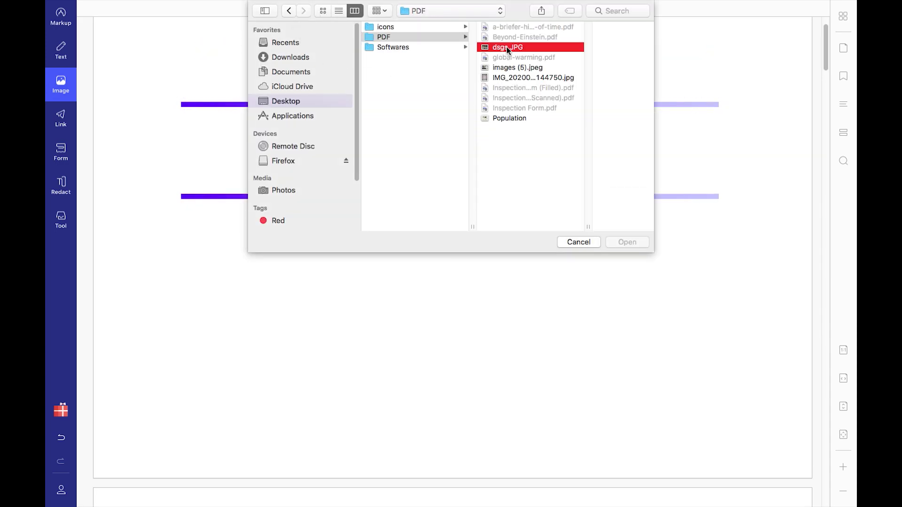
pyautogui.doubleClick(507, 47)
pyautogui.click(343, 301)
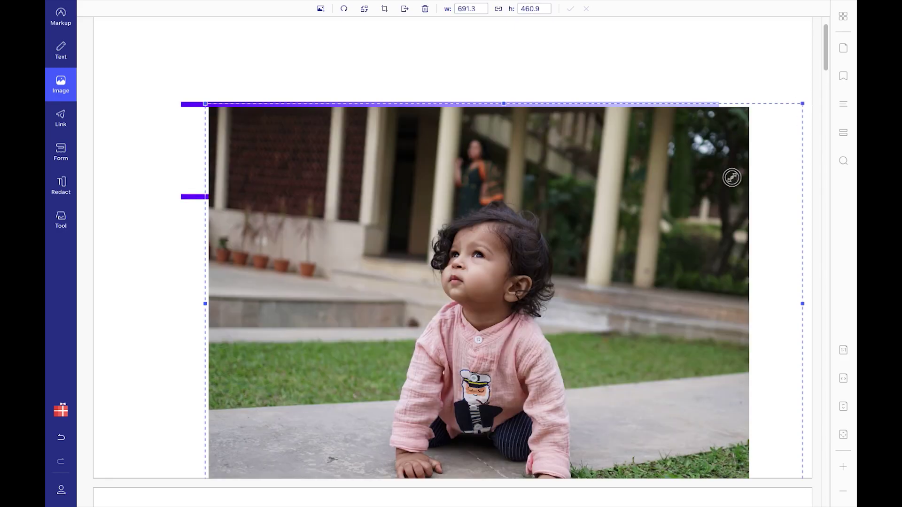
pyautogui.moveTo(732, 178); pyautogui.dragTo(606, 292)
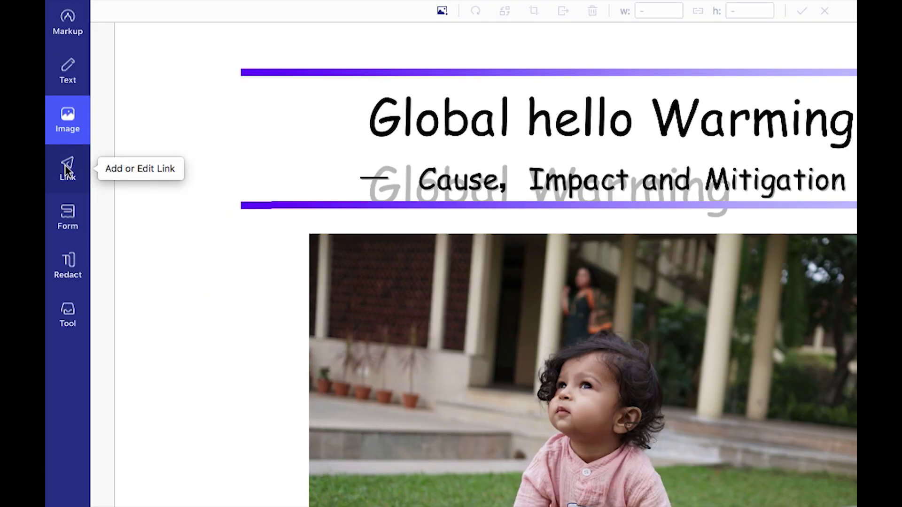
# - Link the 'Global Warming' title to page 3 and follow it to test
pyautogui.click(60, 118)
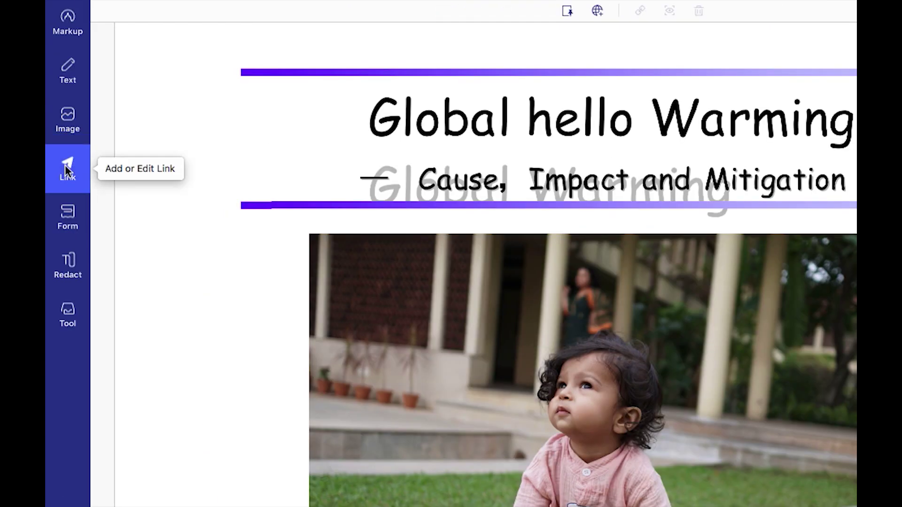
pyautogui.scroll(-5, 451, 282)
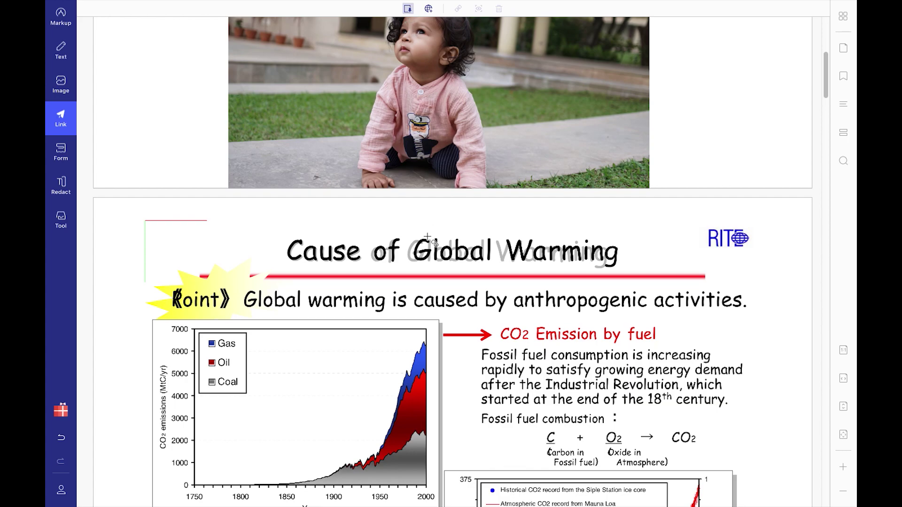
pyautogui.moveTo(409, 227); pyautogui.dragTo(625, 270)
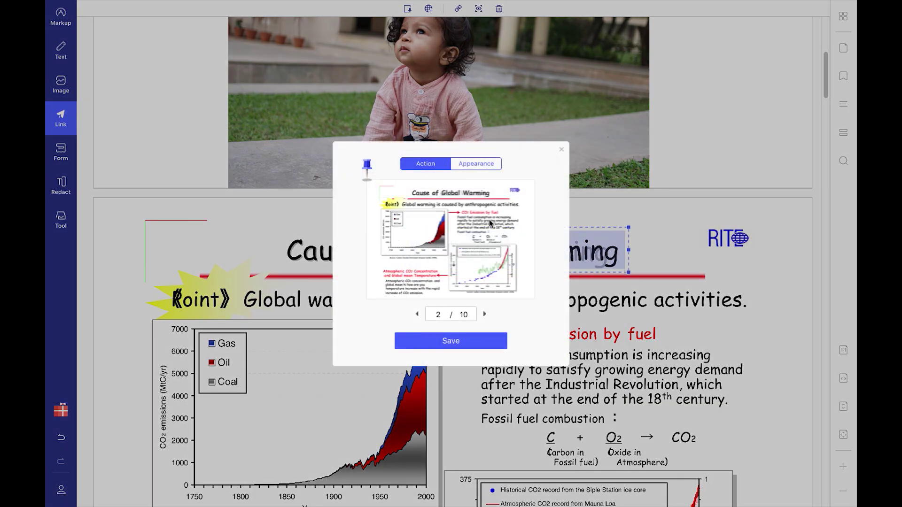
pyautogui.doubleClick(435, 314)
pyautogui.write('3')
pyautogui.click(451, 341)
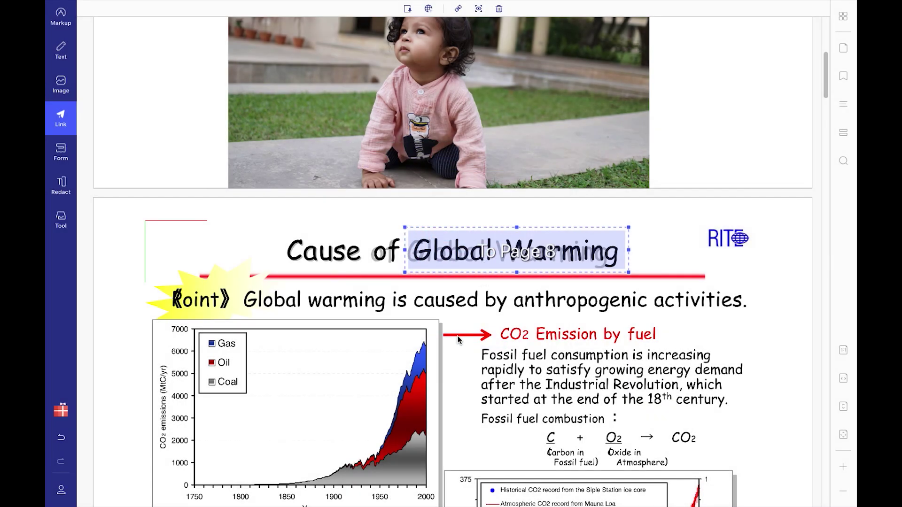
pyautogui.click(61, 118)
pyautogui.click(521, 257)
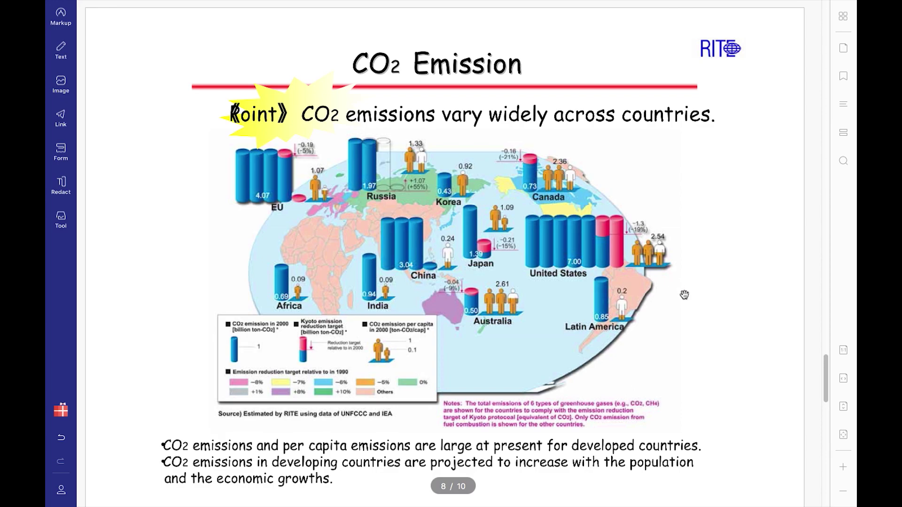
pyautogui.click(68, 127)
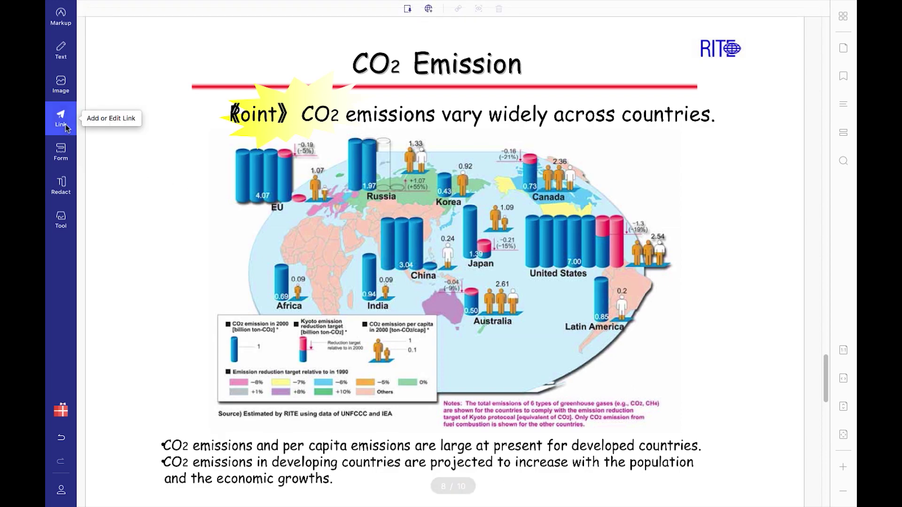
pyautogui.click(426, 10)
pyautogui.moveTo(340, 42); pyautogui.dragTo(413, 82)
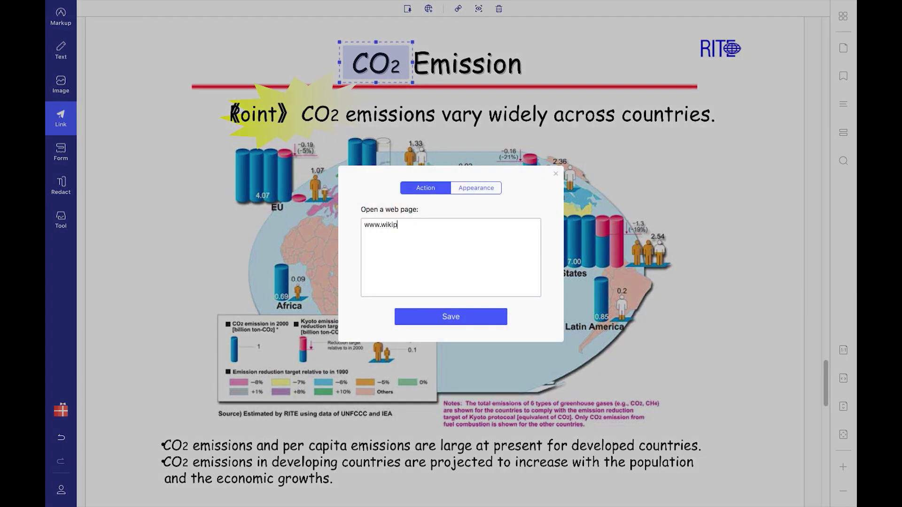
pyautogui.click(479, 187)
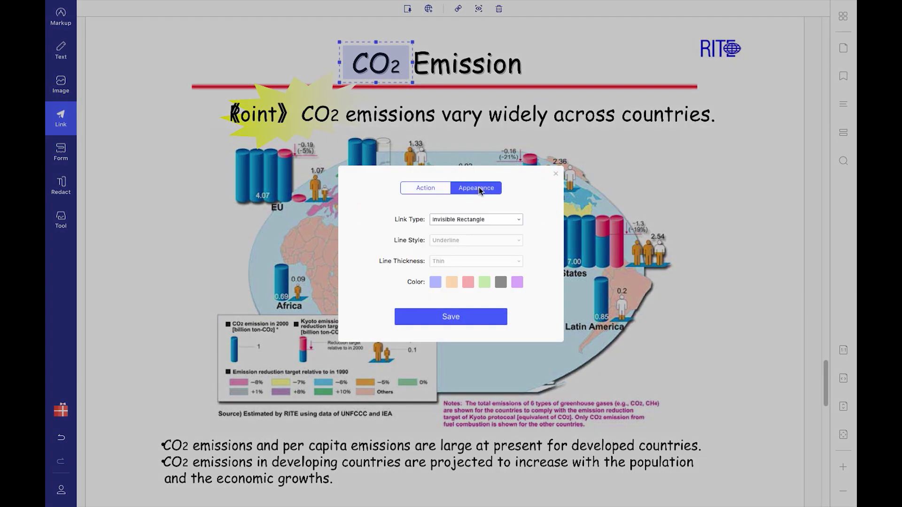
pyautogui.click(510, 220)
pyautogui.click(480, 232)
pyautogui.click(469, 282)
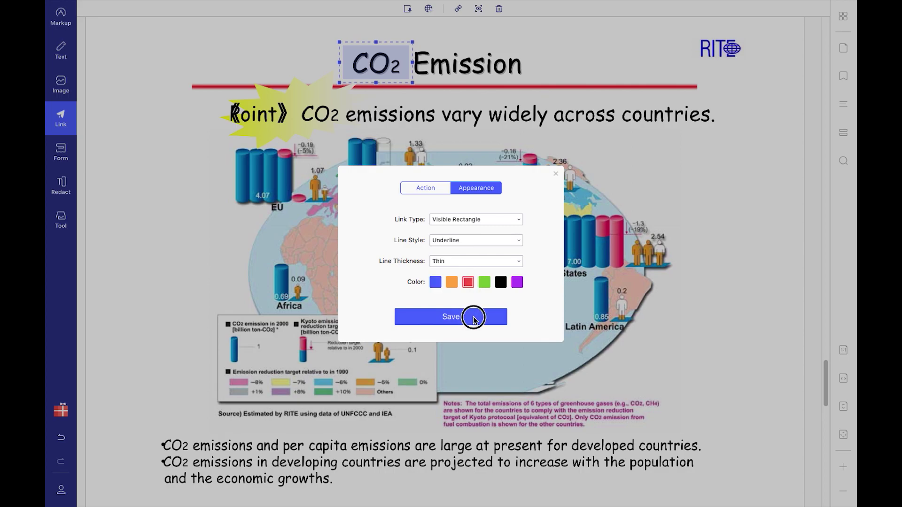
pyautogui.click(468, 317)
# - Test the CO2 web link, declining to open the website
pyautogui.click(61, 117)
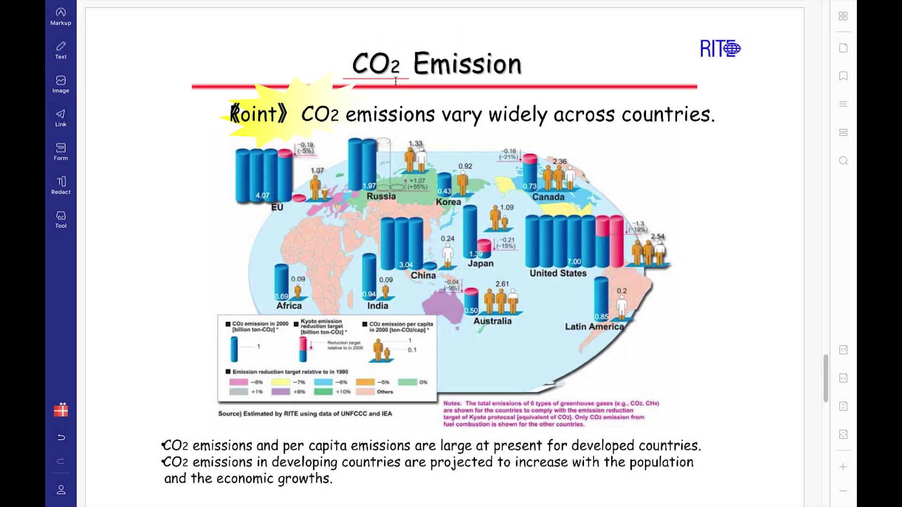
pyautogui.click(388, 68)
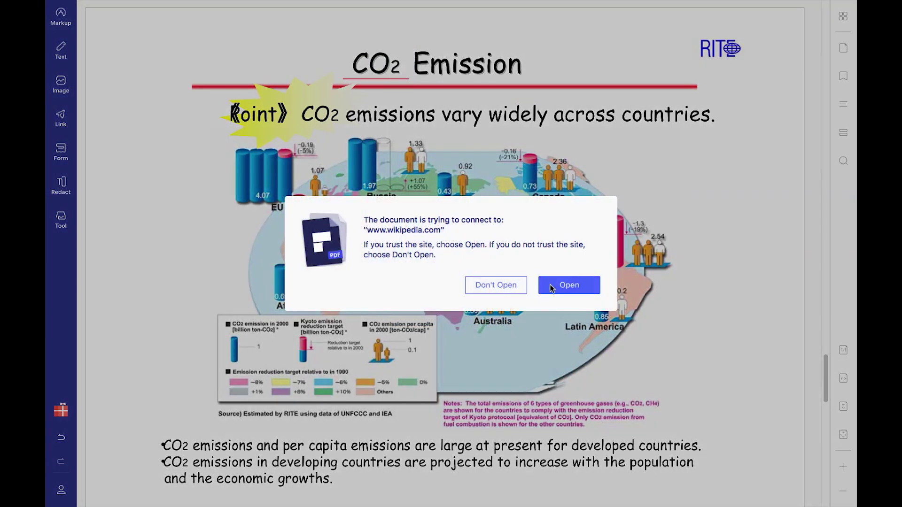
pyautogui.click(495, 285)
pyautogui.click(60, 118)
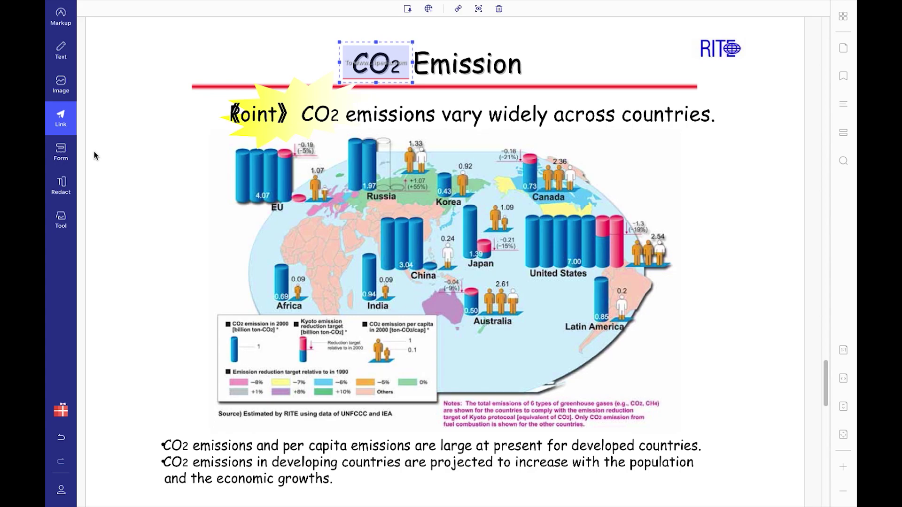
# - Mark 'emissions' in the first CO2 bullet for redaction
pyautogui.click(59, 156)
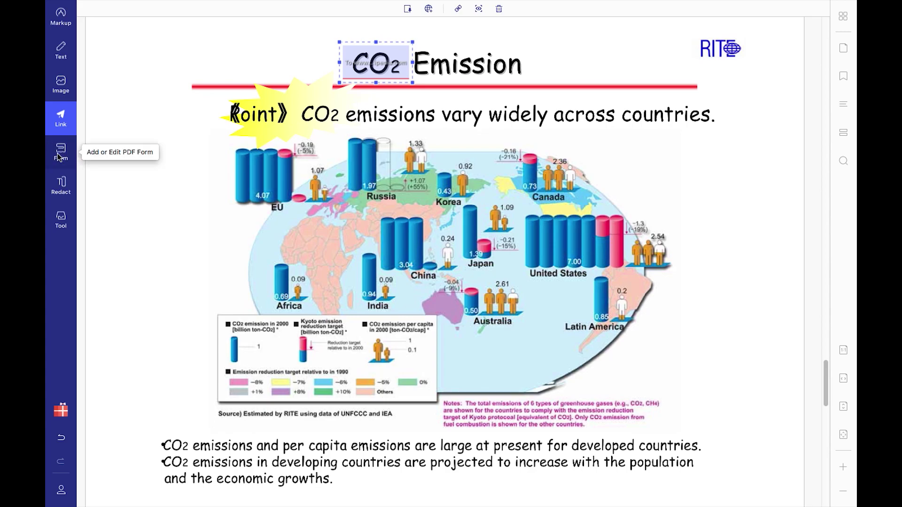
pyautogui.click(60, 192)
pyautogui.click(562, 302)
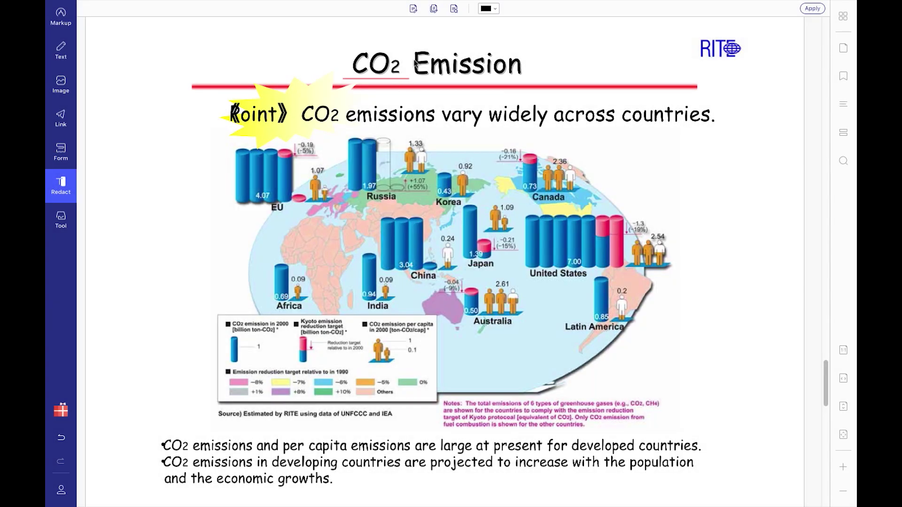
pyautogui.click(416, 10)
pyautogui.moveTo(195, 447); pyautogui.dragTo(252, 446)
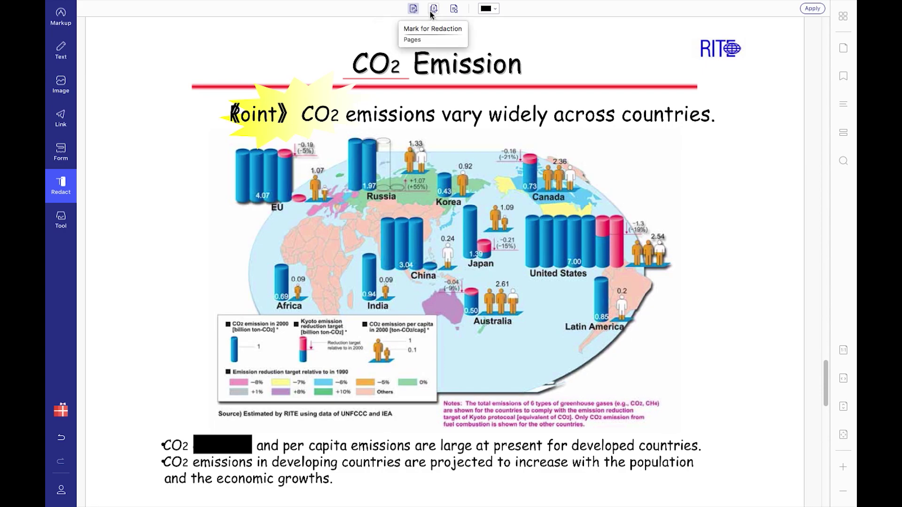
pyautogui.click(434, 9)
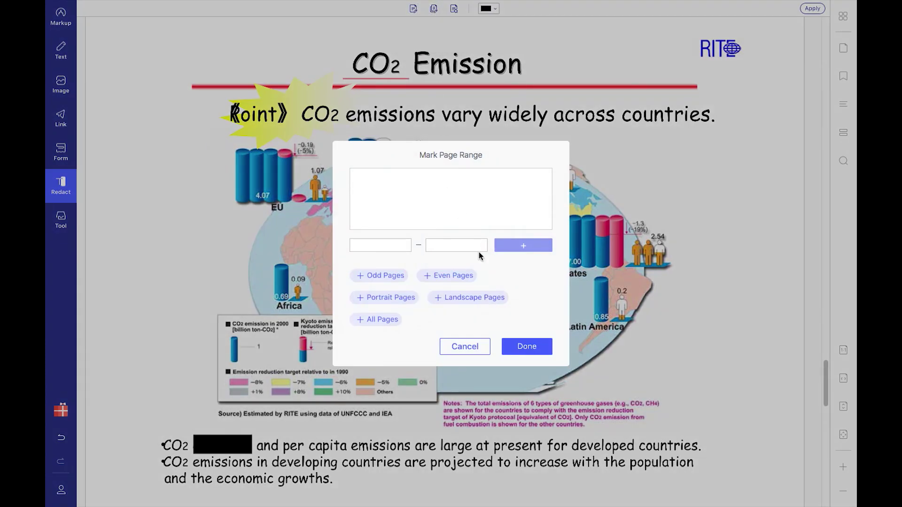
pyautogui.click(463, 346)
# - Search 'global', mark all 19 results for redaction and apply the redactions
pyautogui.click(454, 9)
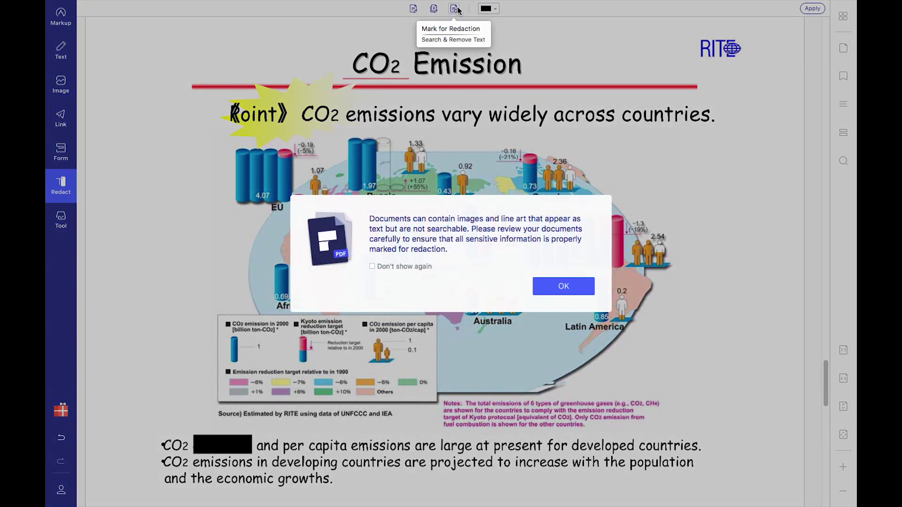
pyautogui.click(549, 281)
pyautogui.write('g')
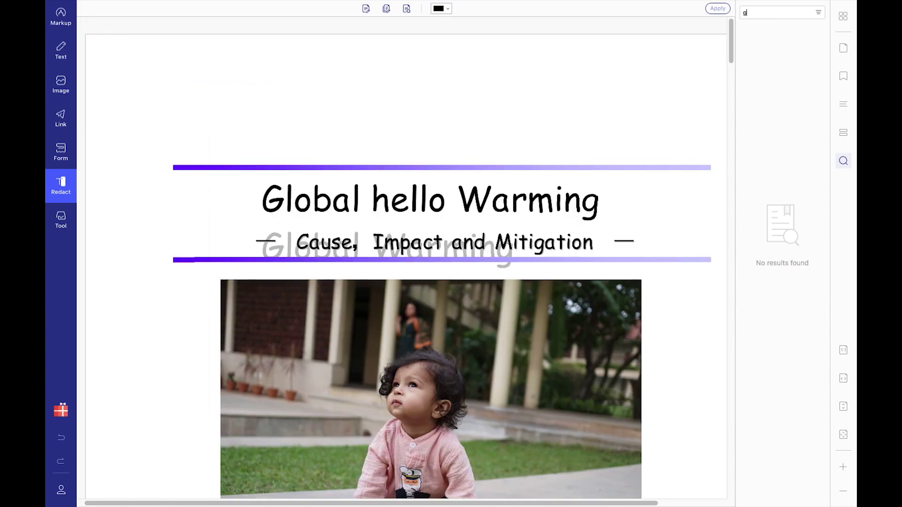
pyautogui.write('lobal')
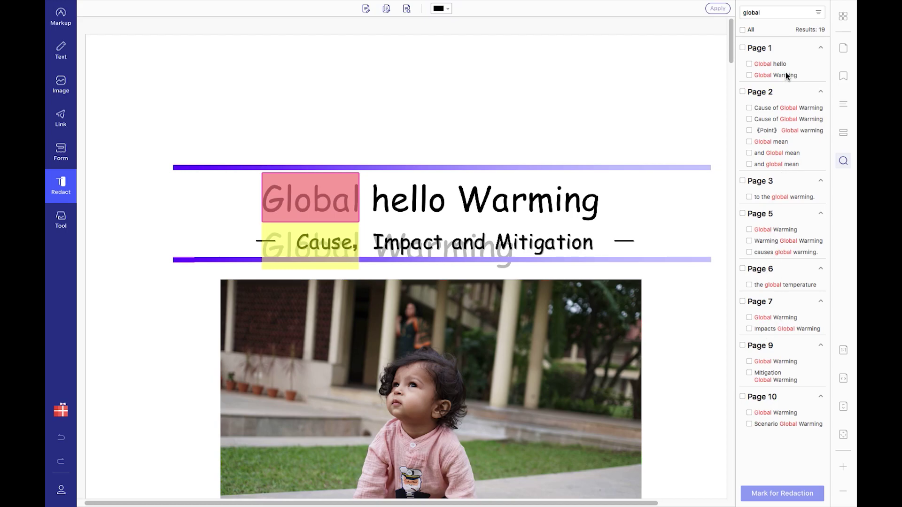
pyautogui.click(750, 64)
pyautogui.click(750, 75)
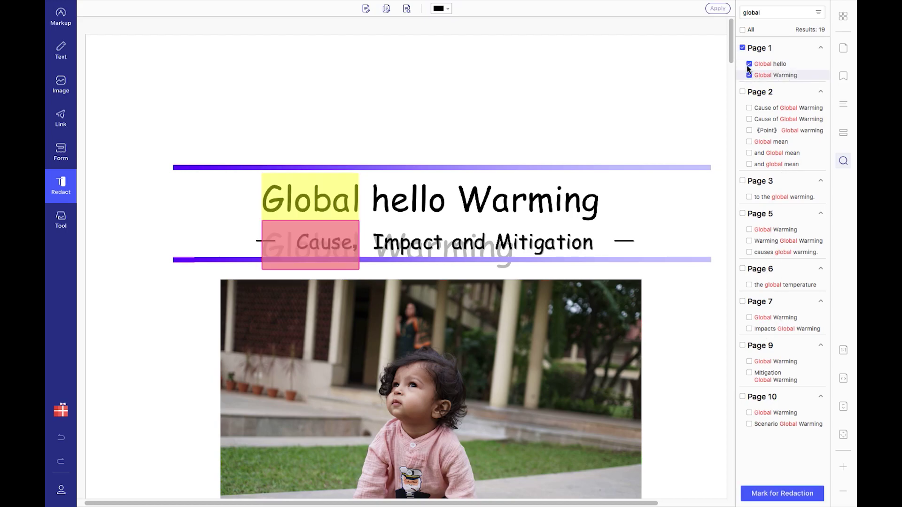
pyautogui.click(743, 31)
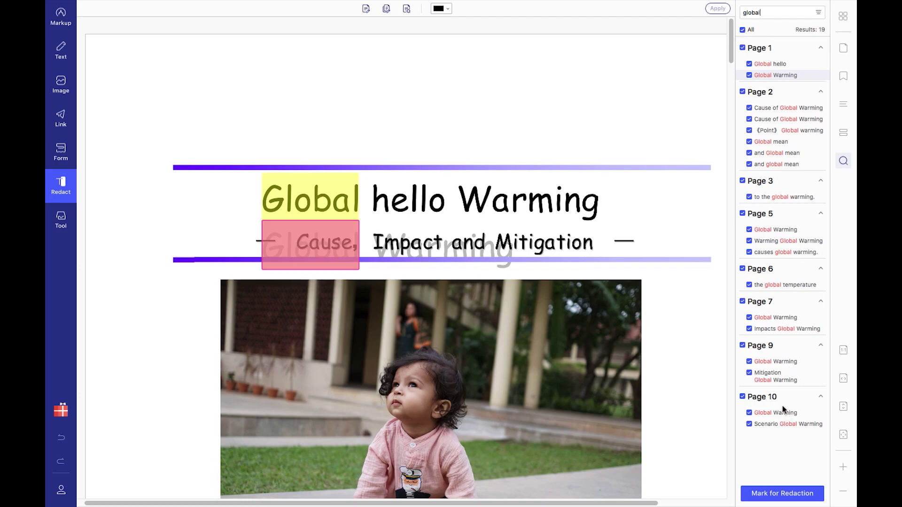
pyautogui.click(788, 494)
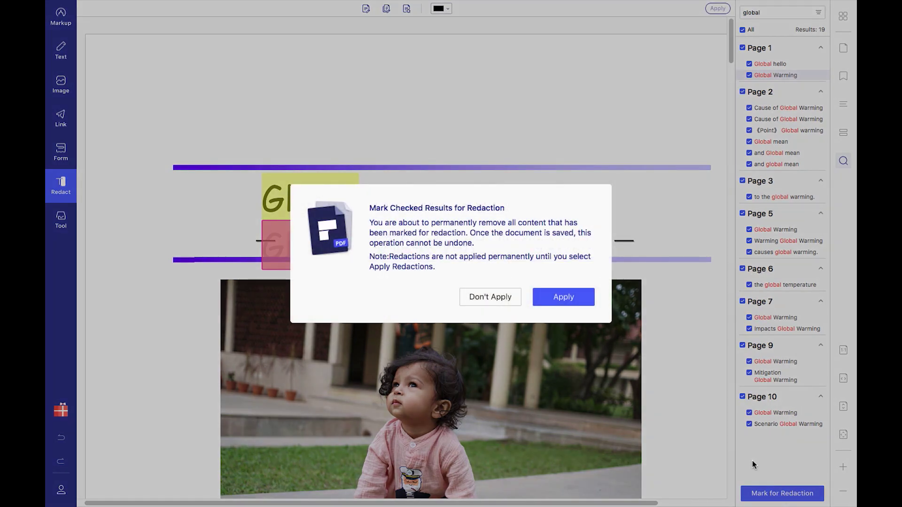
pyautogui.click(562, 301)
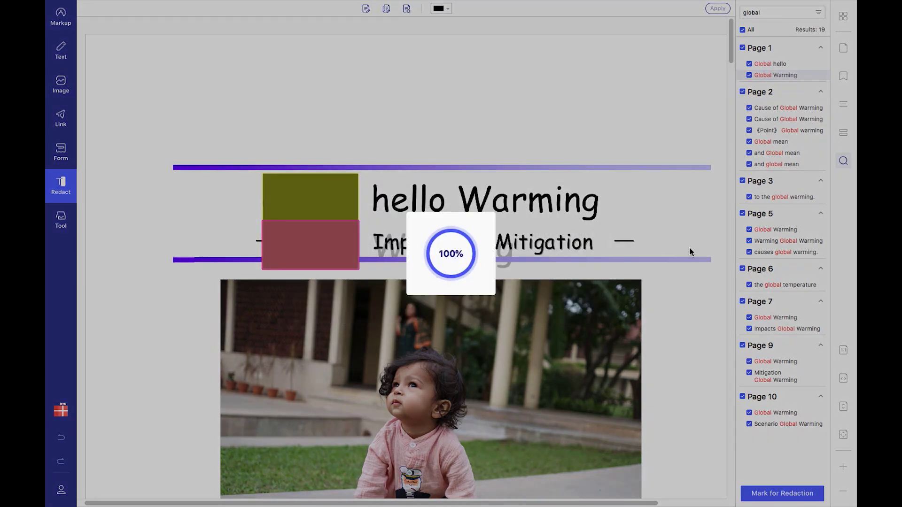
pyautogui.scroll(-10, 348, 210)
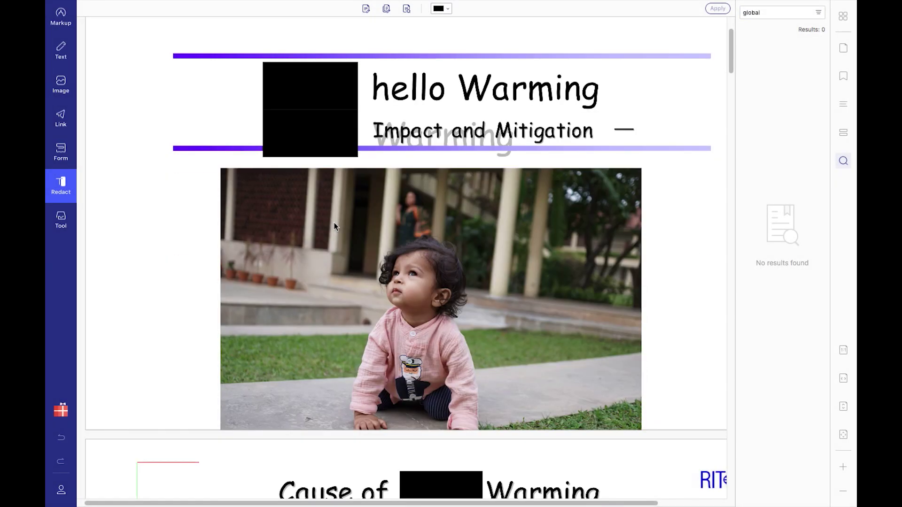
pyautogui.scroll(-20, 519, 295)
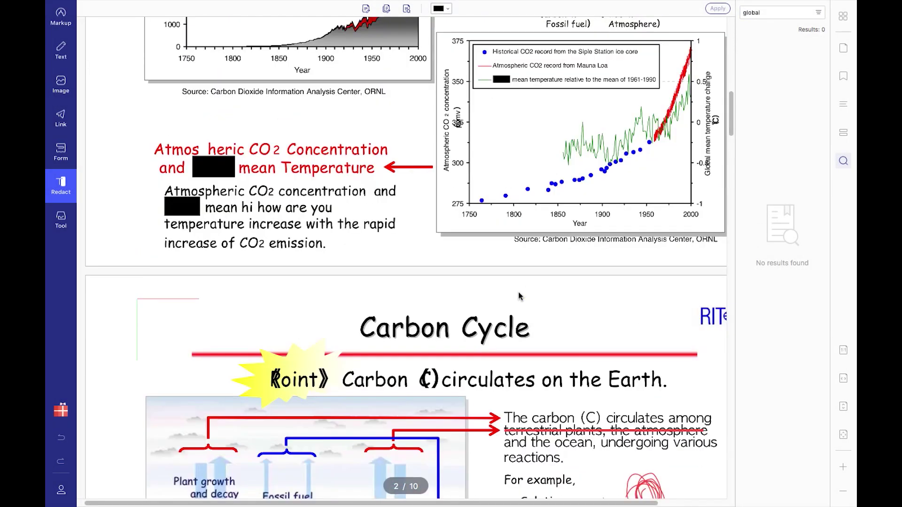
pyautogui.scroll(-20, 519, 295)
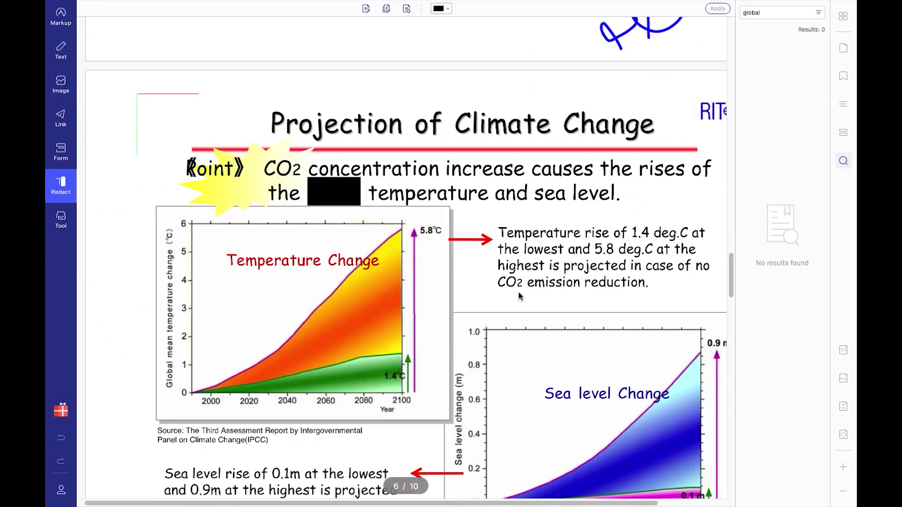
pyautogui.click(59, 220)
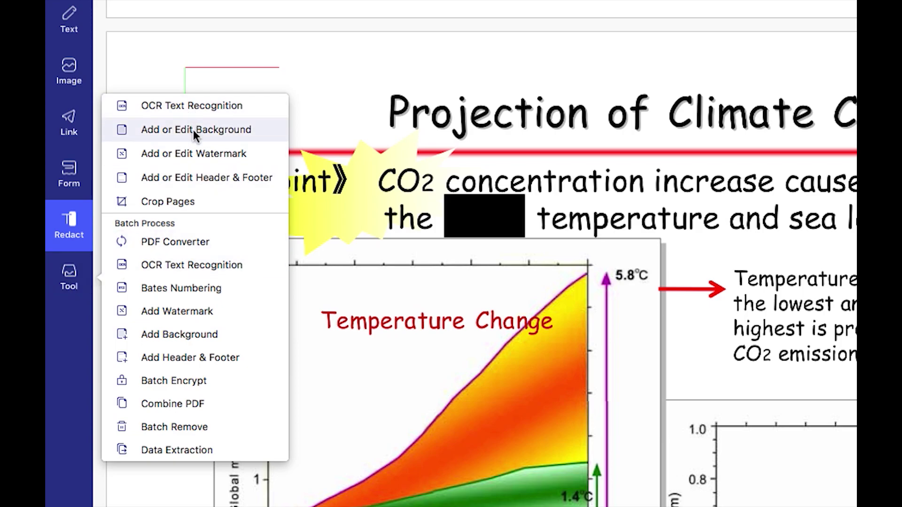
# - Create a TEXT watermark template 'sample', set to Appear behind page at 78% opacity
pyautogui.click(222, 154)
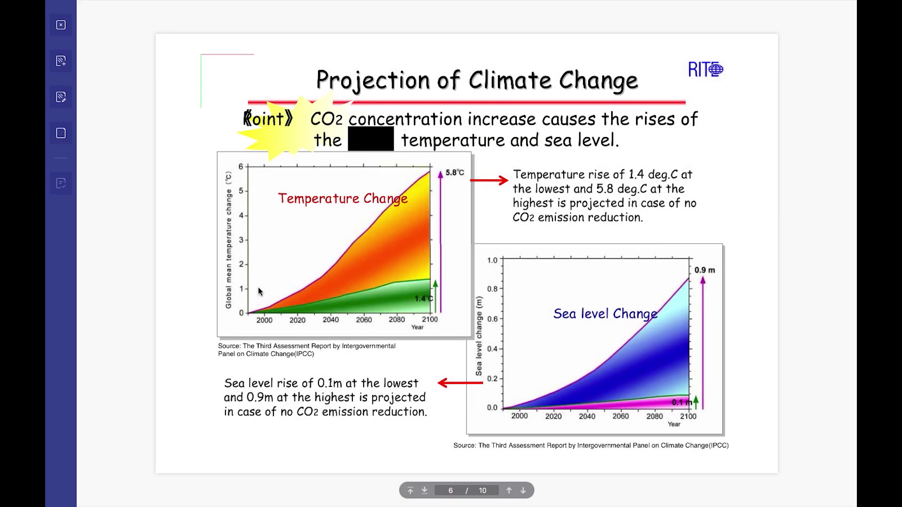
pyautogui.click(61, 61)
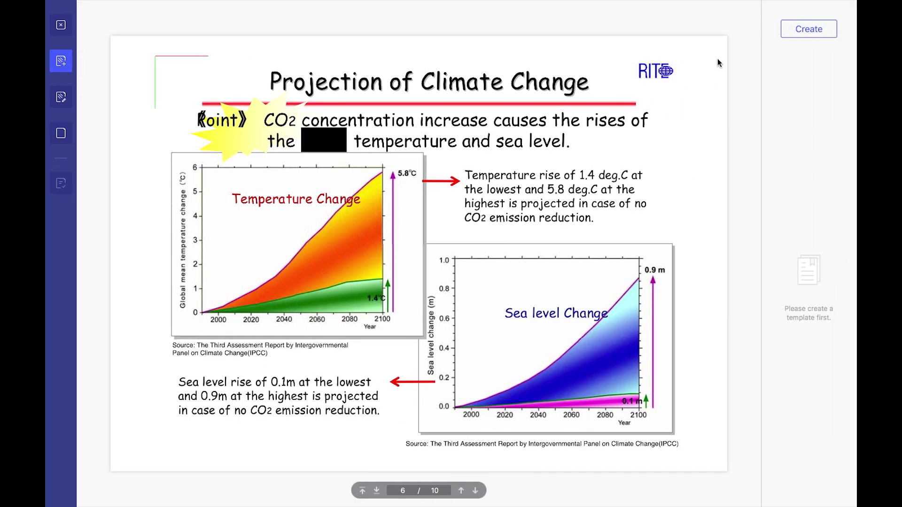
pyautogui.click(808, 29)
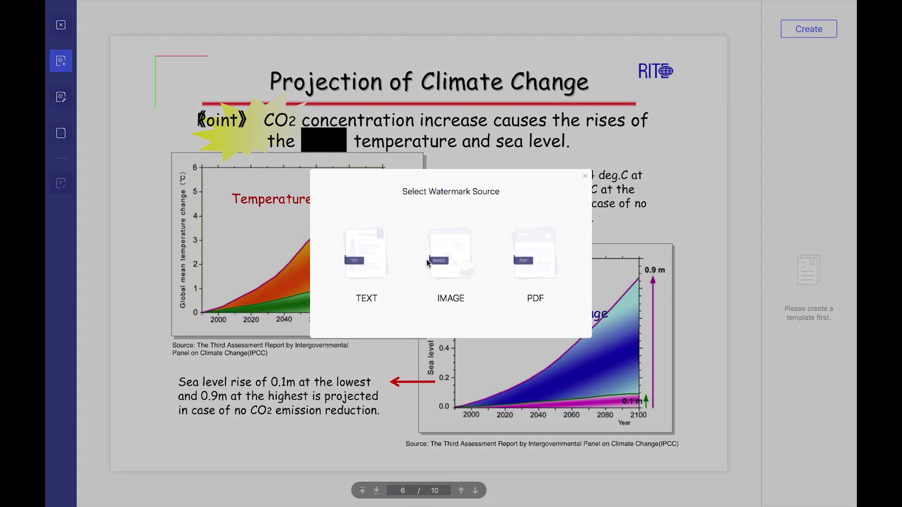
pyautogui.click(377, 262)
pyautogui.write('sample')
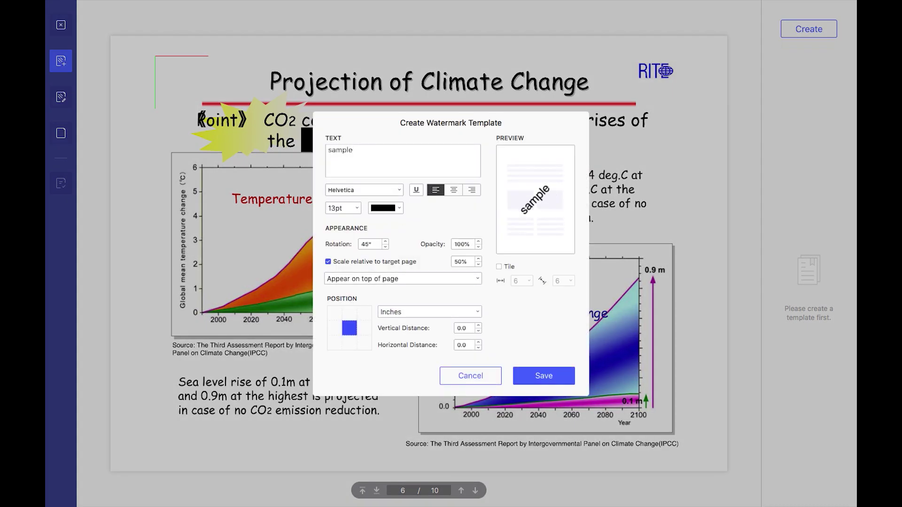
pyautogui.click(408, 278)
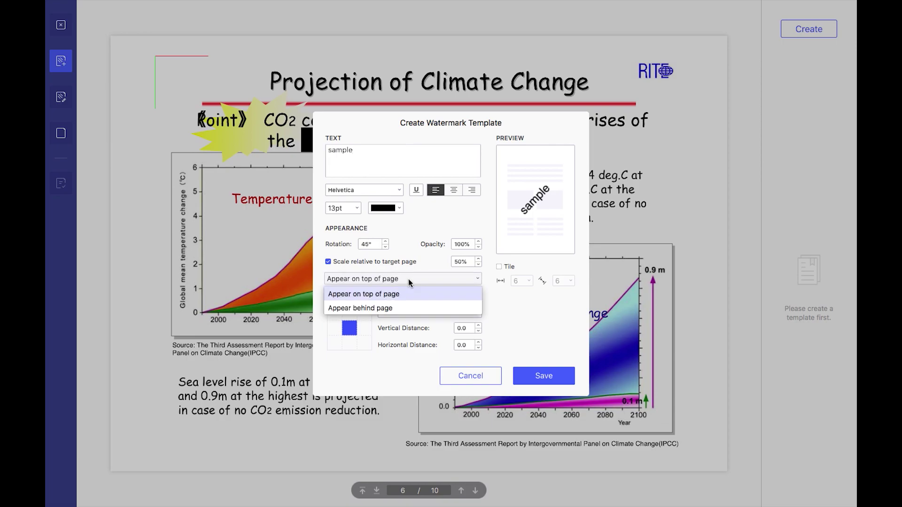
pyautogui.click(389, 307)
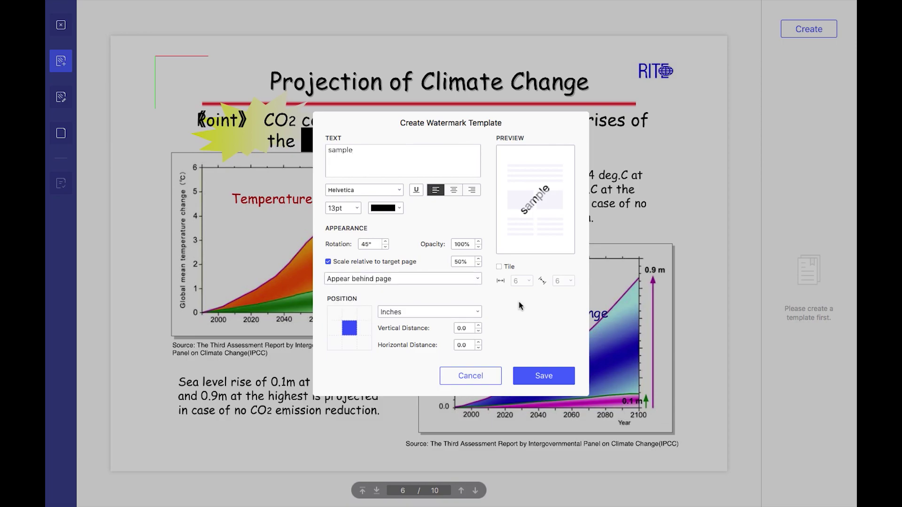
pyautogui.click(478, 247)
pyautogui.click(478, 249)
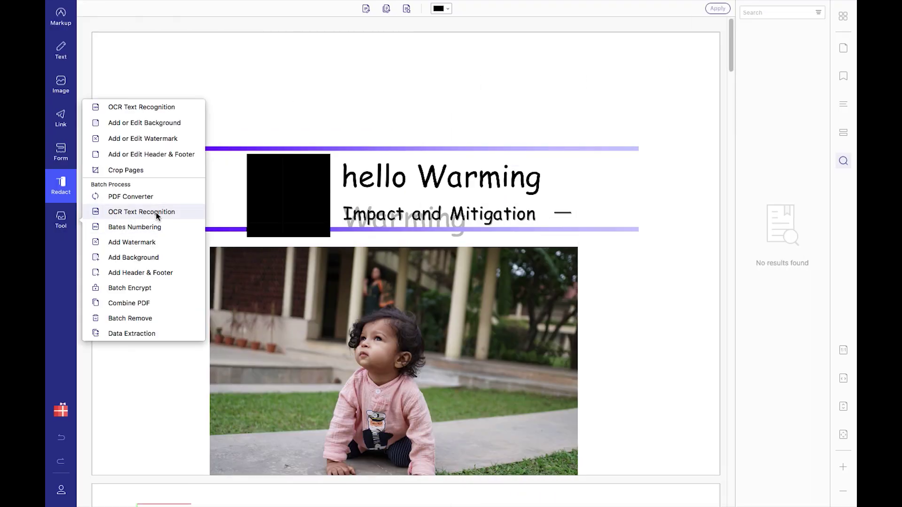
# - Add a-briefer-history-of-time.pdf and Beyond-Einstein.pdf to the batch file list
pyautogui.click(175, 213)
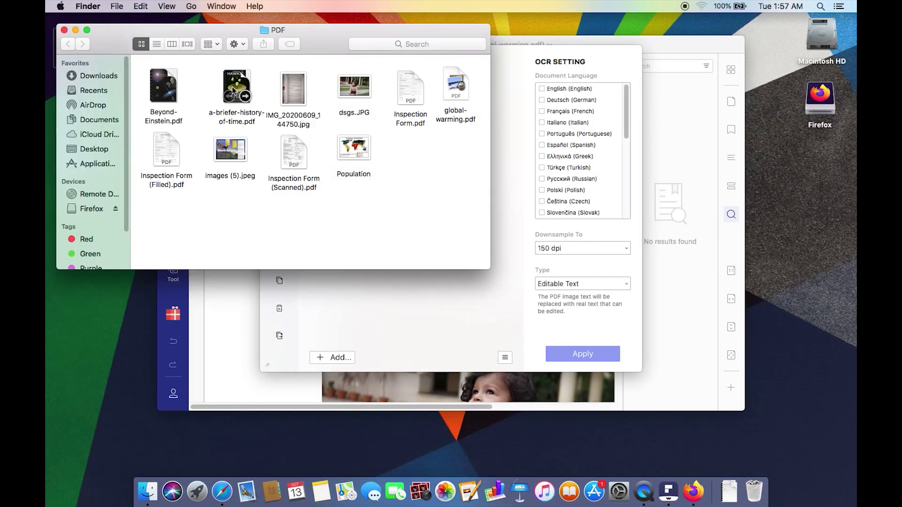
pyautogui.moveTo(235, 94); pyautogui.dragTo(332, 348)
pyautogui.moveTo(332, 348); pyautogui.dragTo(385, 188)
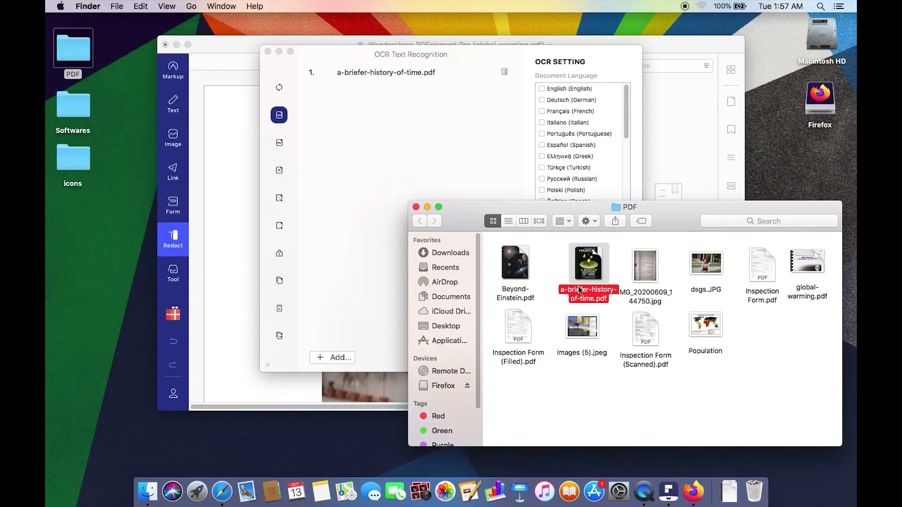
pyautogui.moveTo(516, 265); pyautogui.dragTo(400, 141)
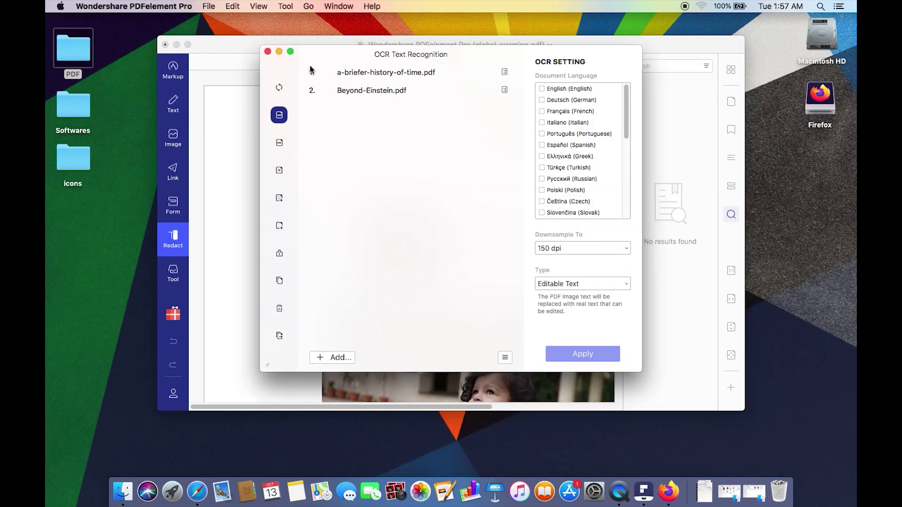
pyautogui.click(292, 51)
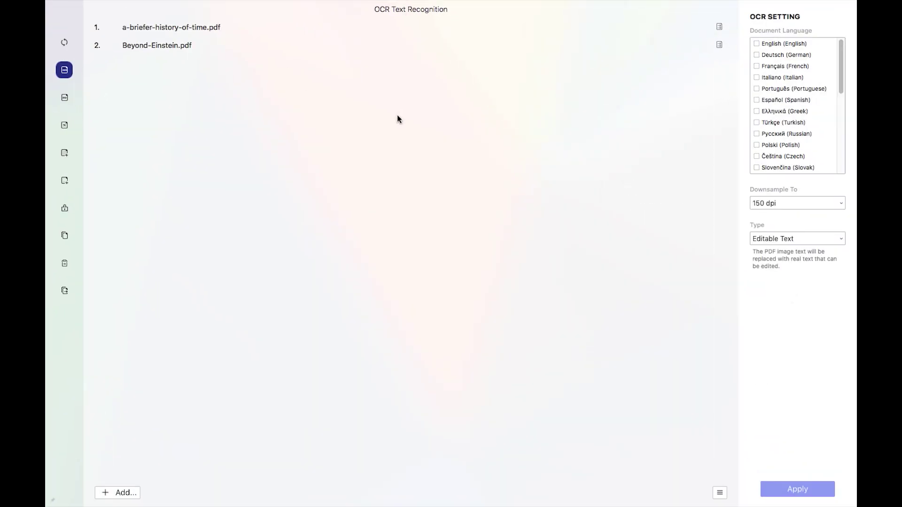
# - Switch to the batch PDF Converter and keep the output format on To Word (.docx)
pyautogui.click(72, 44)
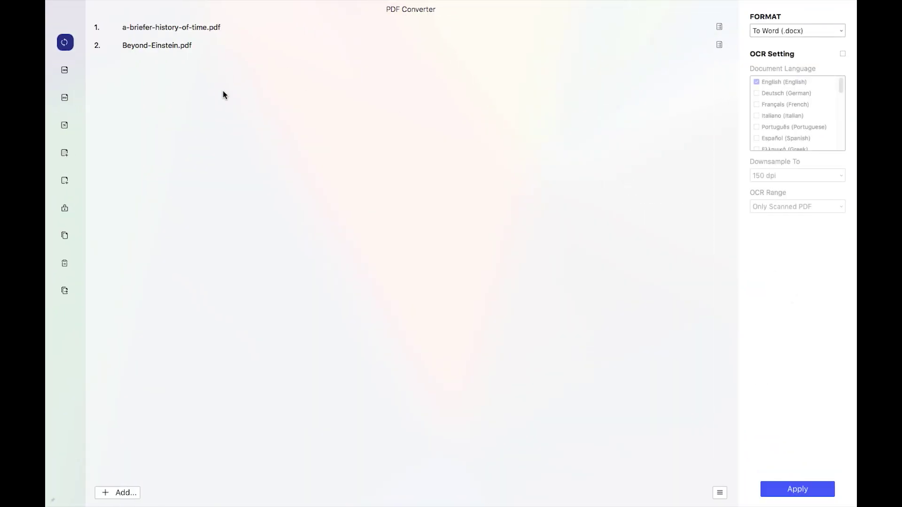
pyautogui.click(787, 34)
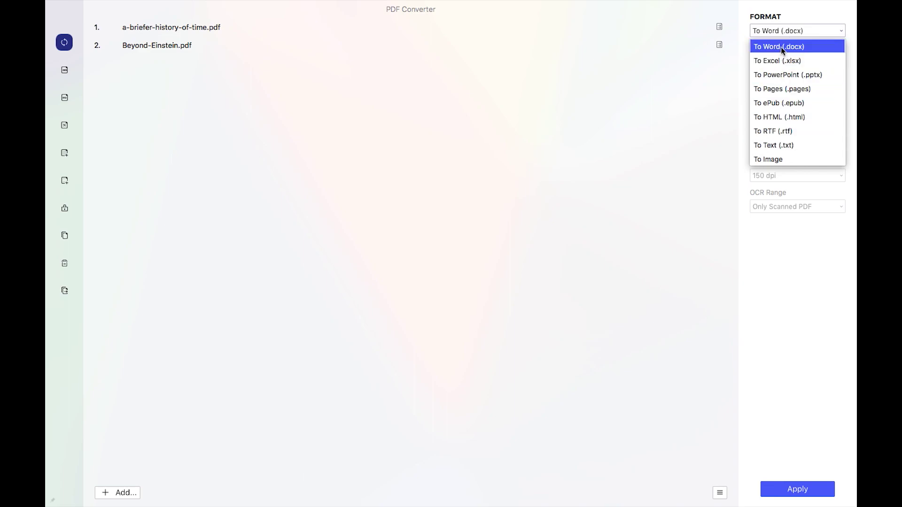
pyautogui.click(358, 115)
pyautogui.moveTo(48, 65)
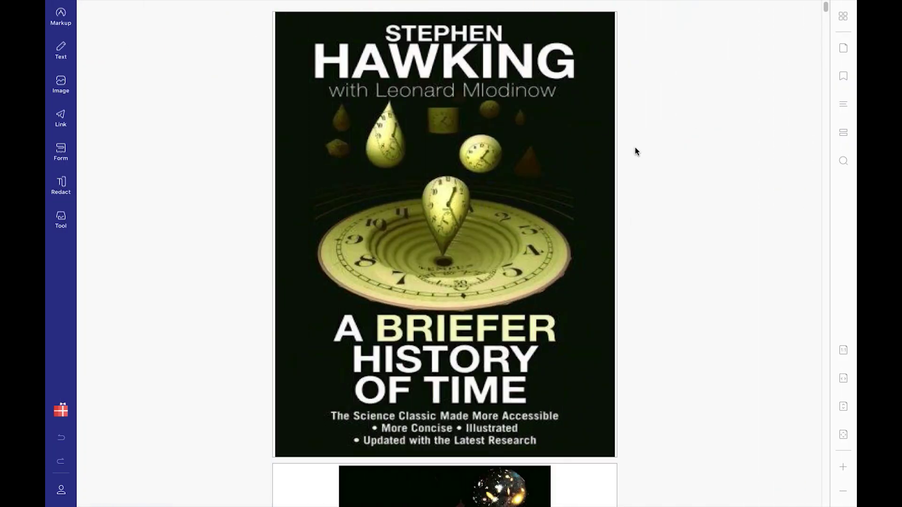
# - Close the batch OCR window and return to the Hawking book
pyautogui.click(70, 217)
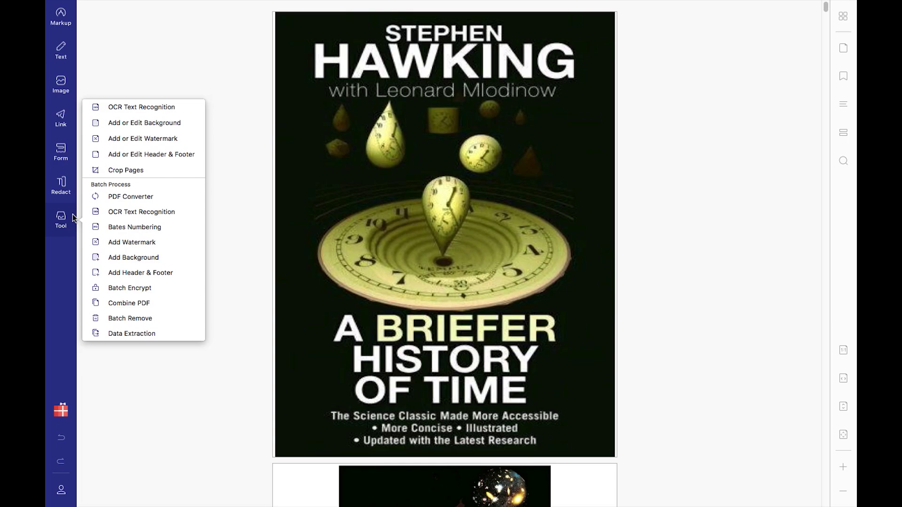
pyautogui.click(123, 212)
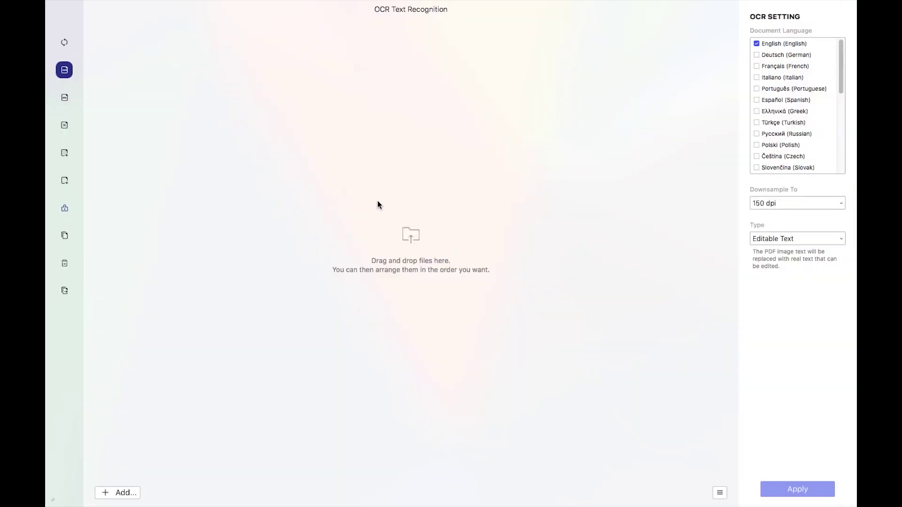
pyautogui.moveTo(71, 6)
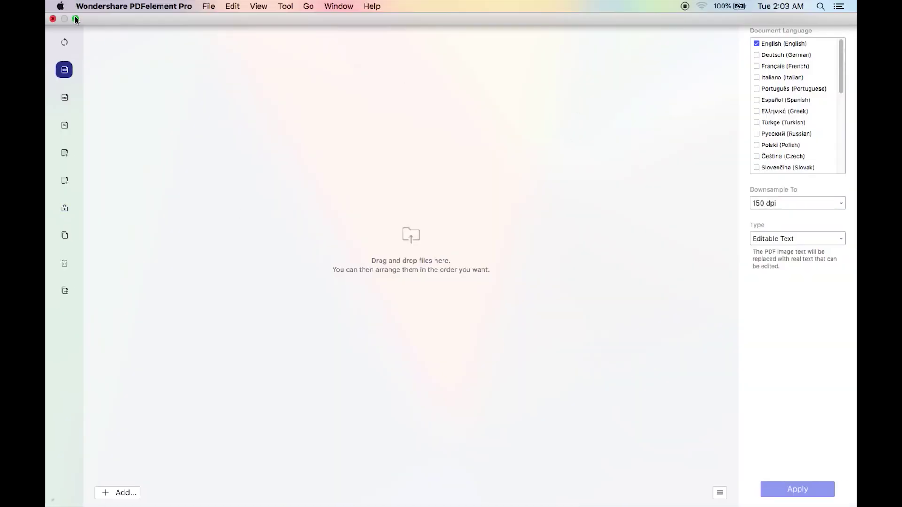
pyautogui.click(53, 18)
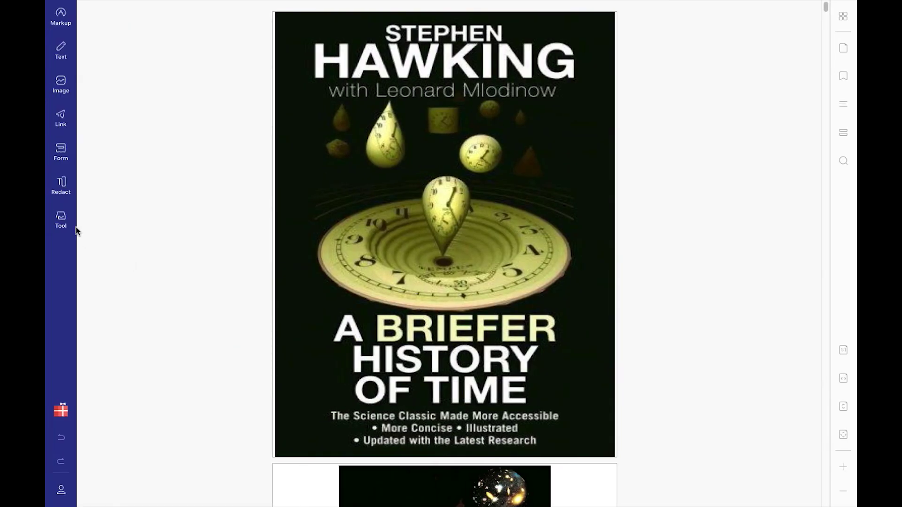
# - Start downloading and installing the OCR plugin (version 12.2.27, 406.6 MB)
pyautogui.click(65, 224)
pyautogui.click(346, 203)
pyautogui.scroll(-20, 697, 214)
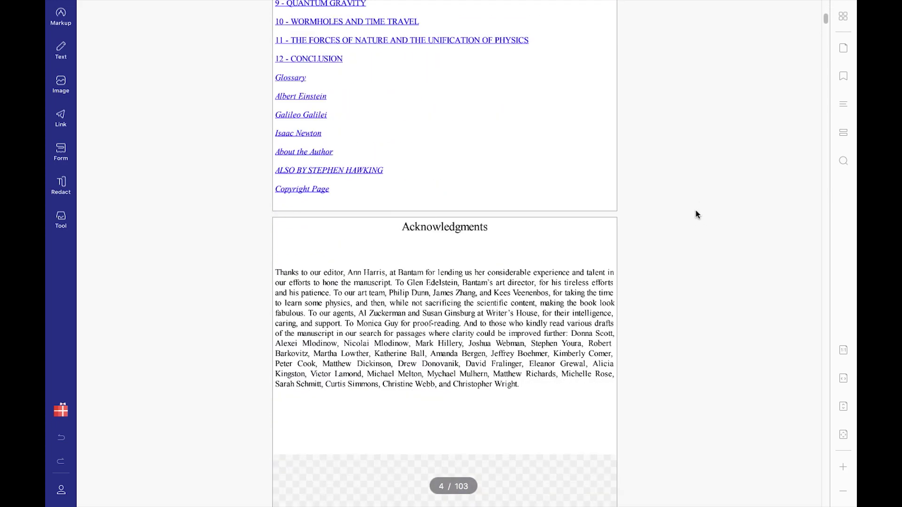
pyautogui.scroll(2, 697, 214)
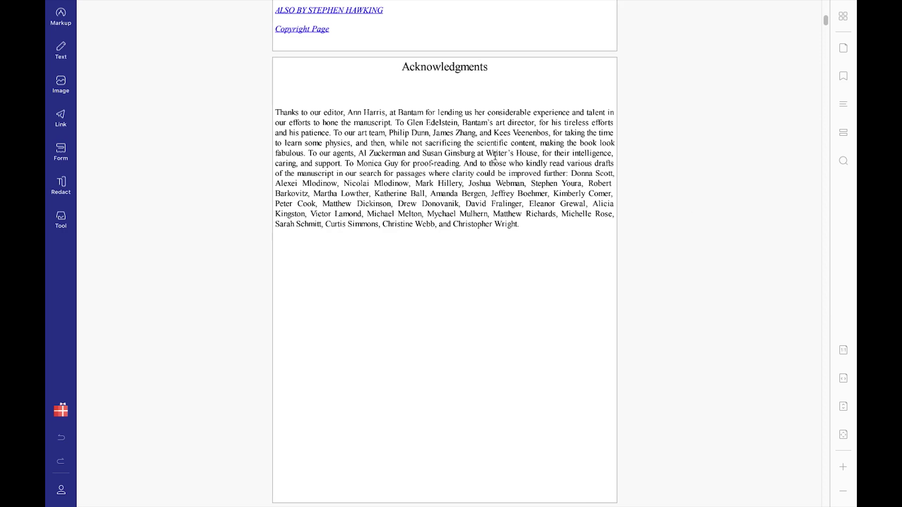
pyautogui.scroll(15, 495, 155)
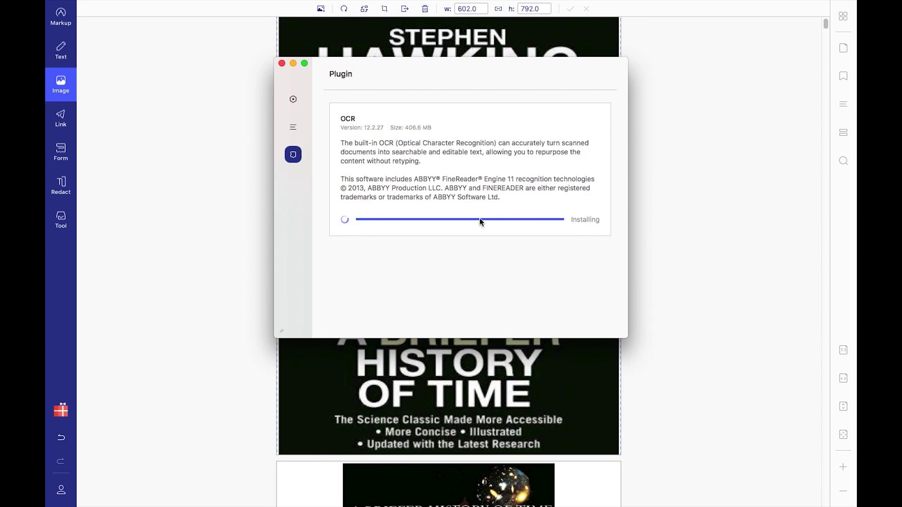
# - Relaunch with the OCR plugin and recognise page 1 only (custom range 1–1) as Editable Text
pyautogui.click(512, 177)
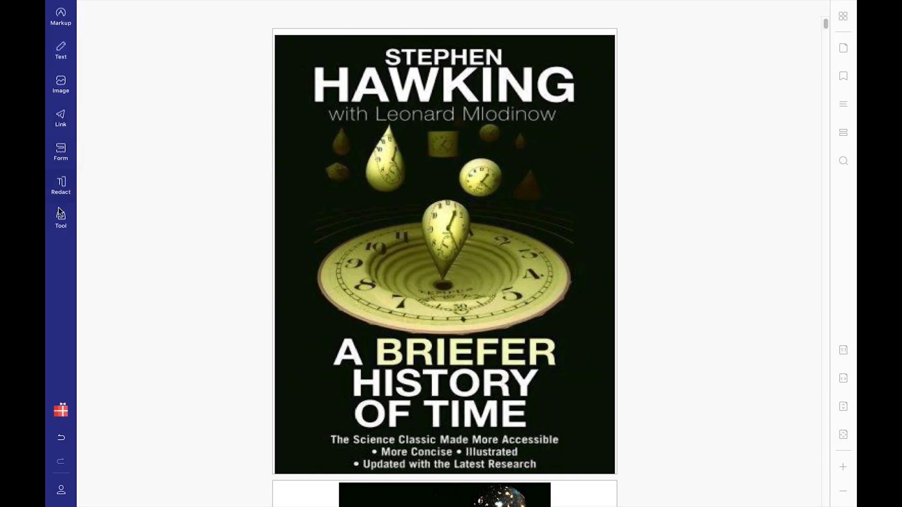
pyautogui.click(61, 219)
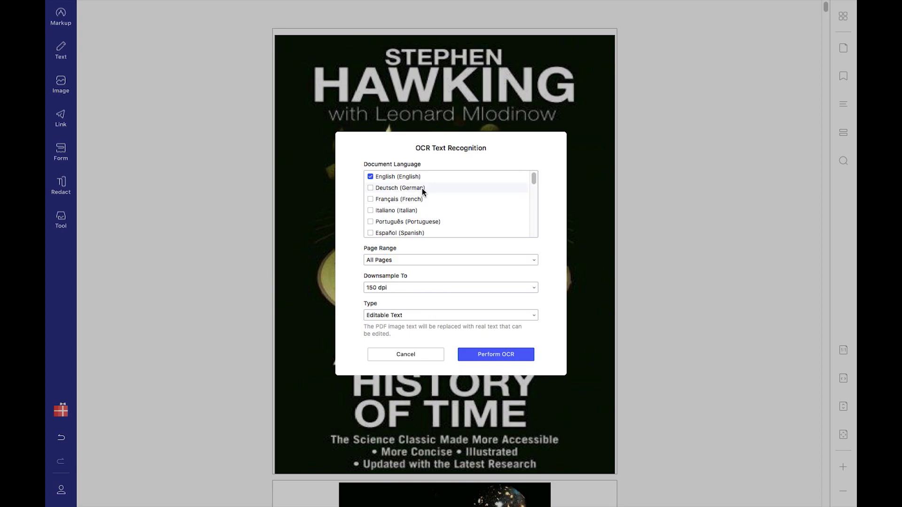
pyautogui.click(408, 259)
pyautogui.click(385, 309)
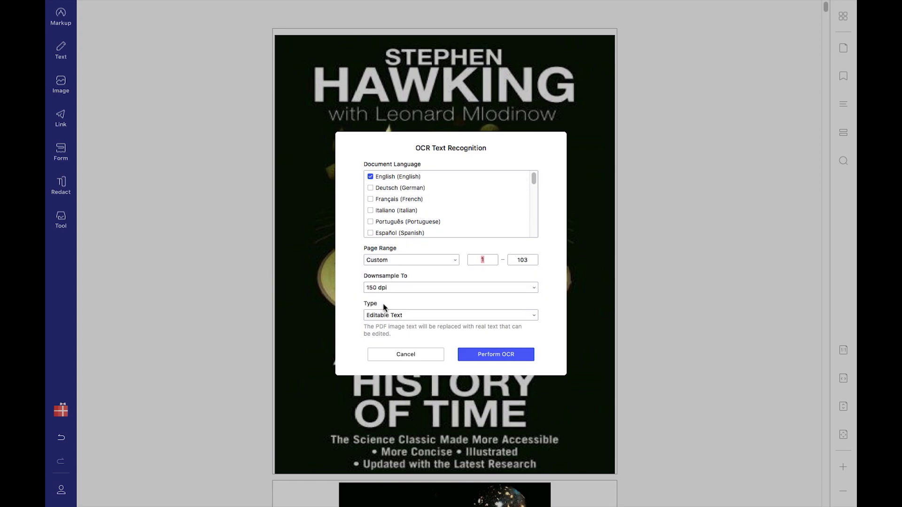
pyautogui.moveTo(530, 263); pyautogui.dragTo(513, 261)
pyautogui.write('1')
pyautogui.click(495, 316)
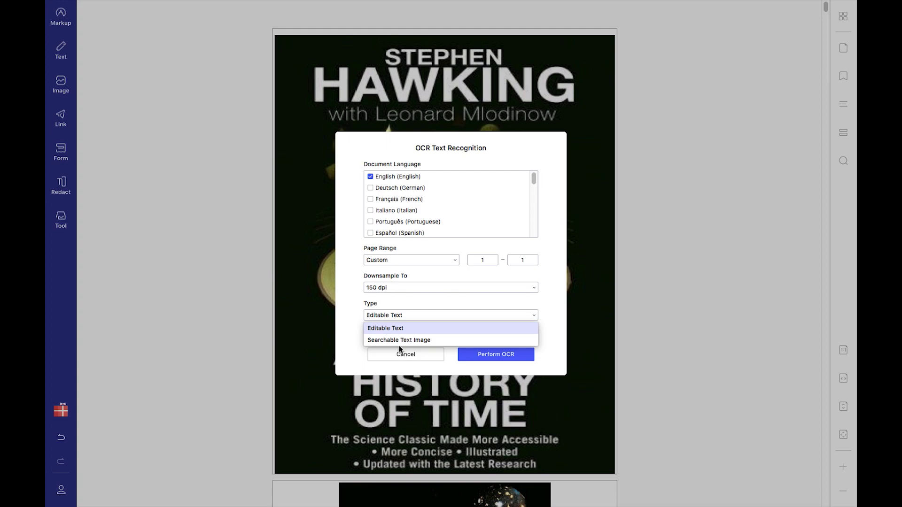
pyautogui.click(418, 328)
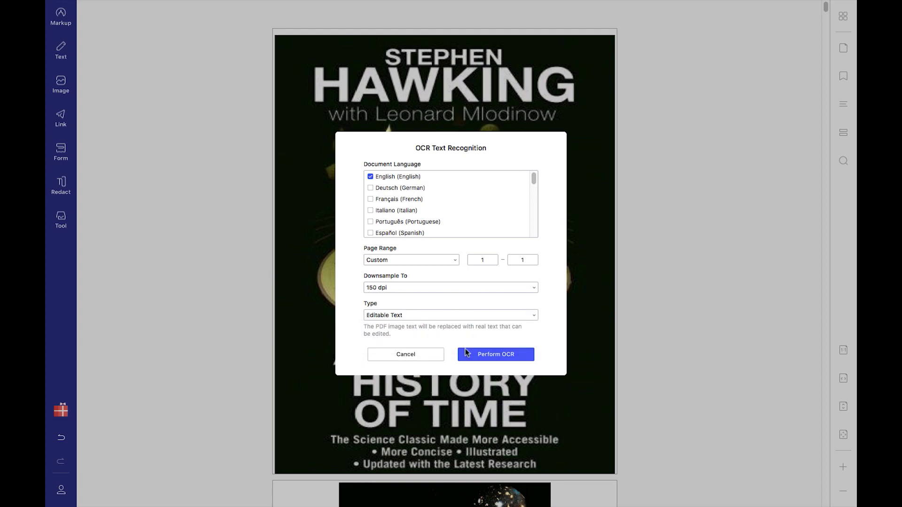
pyautogui.click(478, 357)
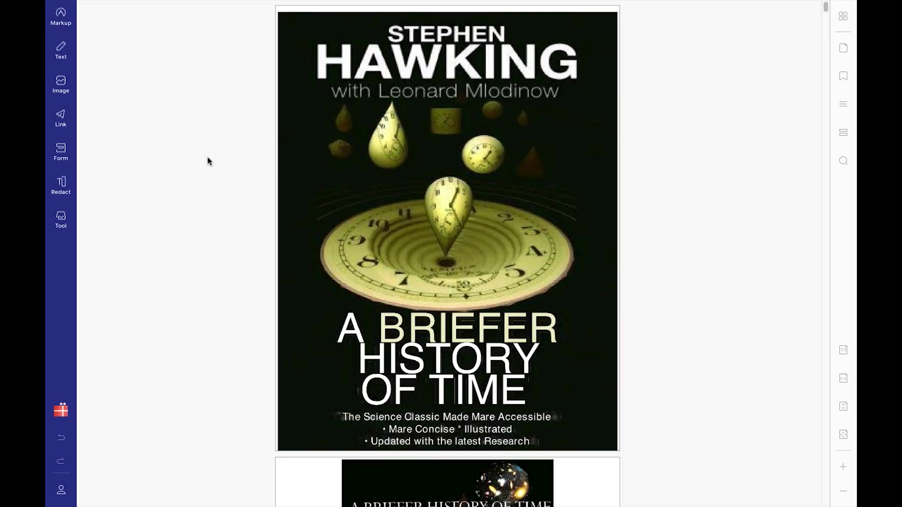
# - Insert 'hello' before BRIEFER so the cover title reads 'A hello BRIEFER HISTORY OF TIME'
pyautogui.click(67, 57)
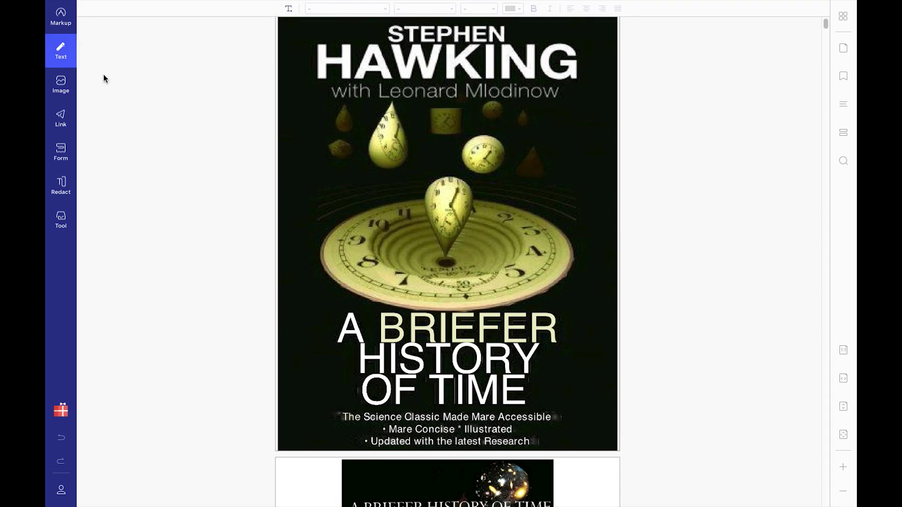
pyautogui.click(432, 336)
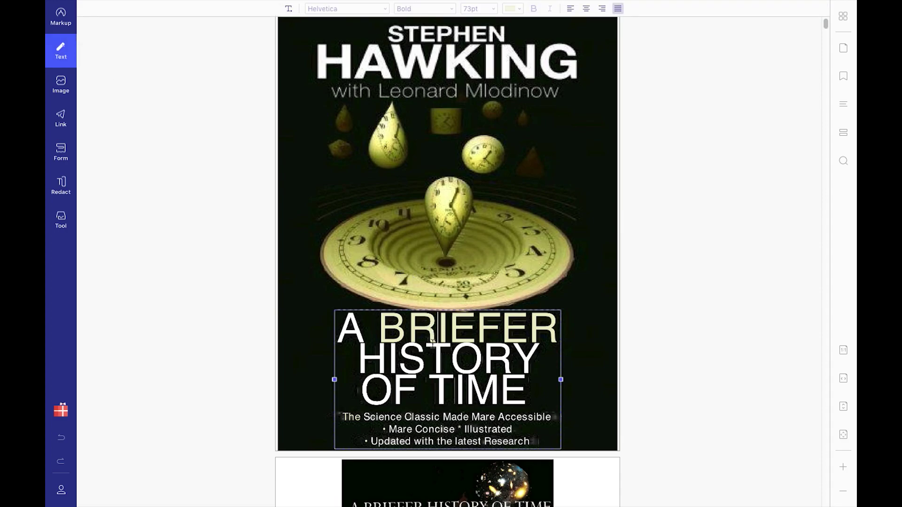
pyautogui.click(384, 323)
pyautogui.write('good')
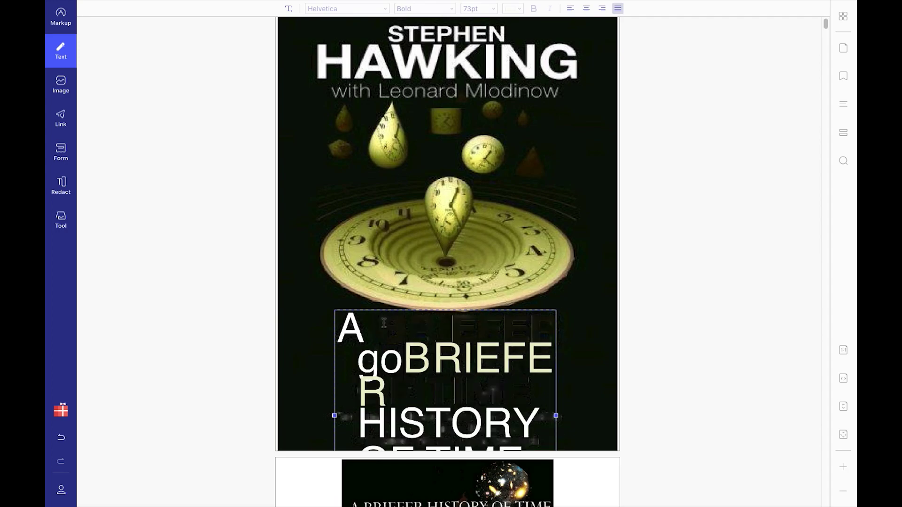
pyautogui.press('BackSpace')
pyautogui.press('BackSpace')
pyautogui.press('BackSpace')
pyautogui.press('BackSpace')
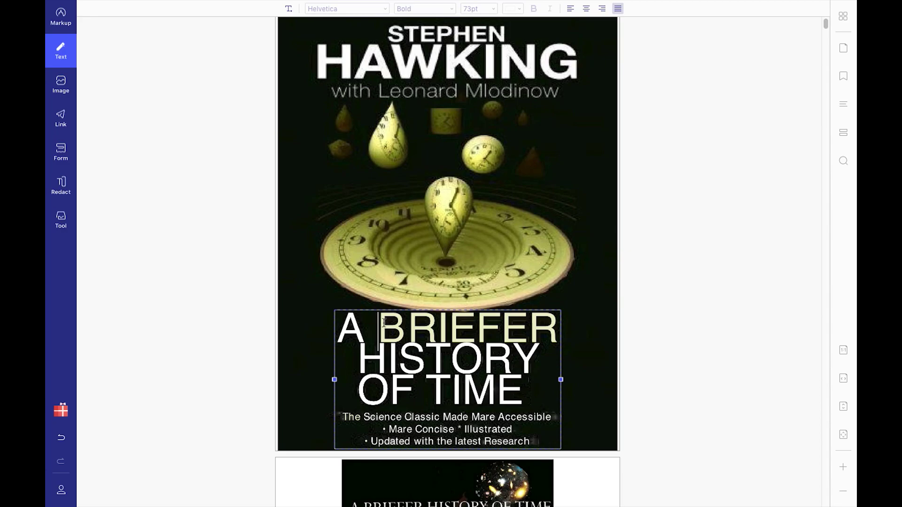
pyautogui.write('hello')
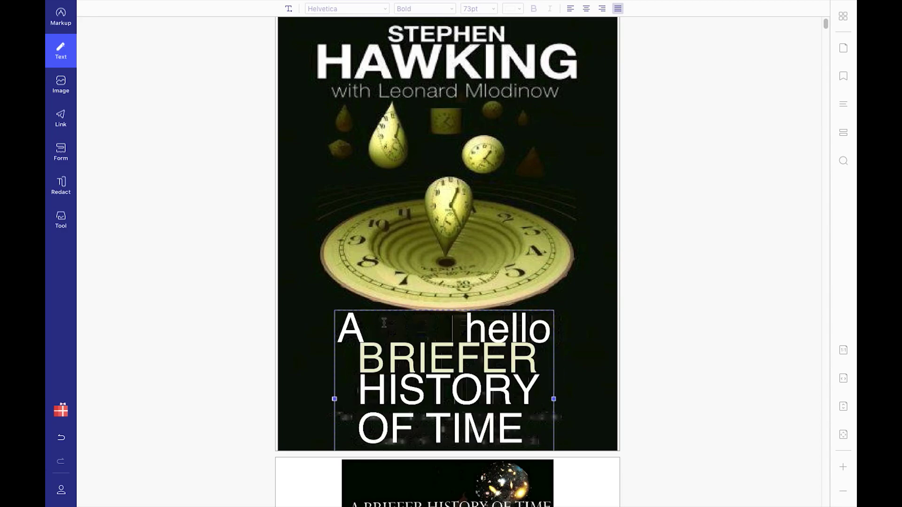
pyautogui.click(597, 335)
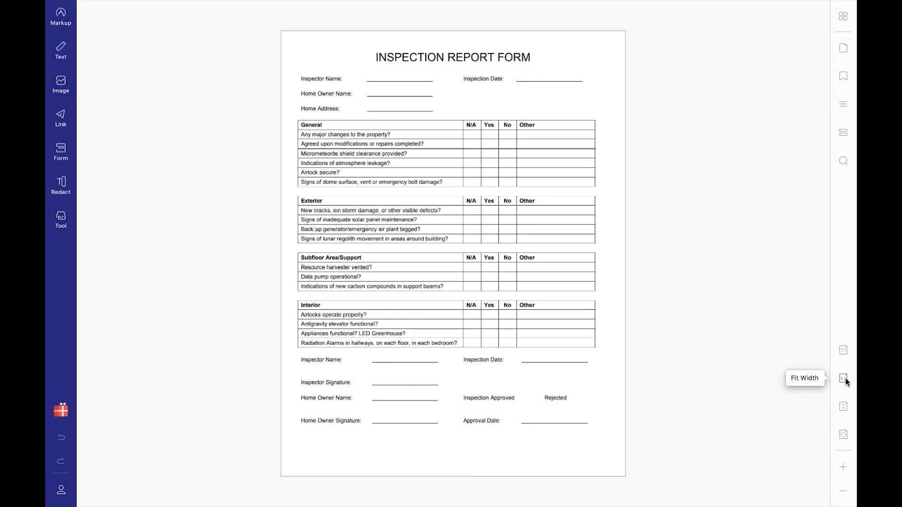
# - Fit the Inspection Report Form to the window width and scroll back to its top
pyautogui.click(844, 378)
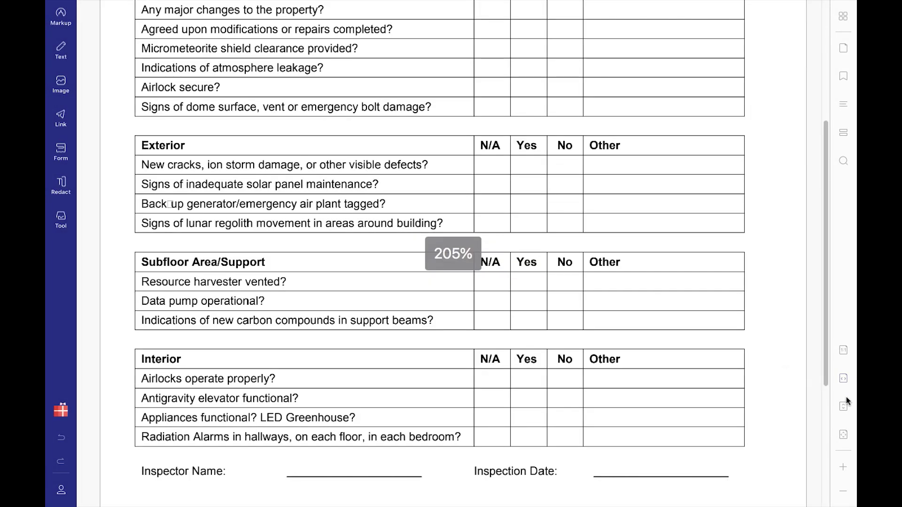
pyautogui.scroll(5, 762, 268)
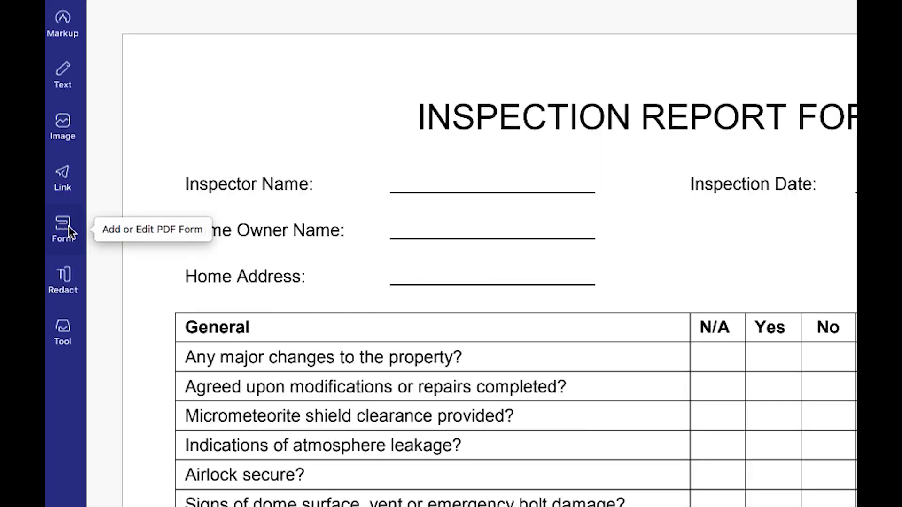
# - Add a text field named 'Enter name' on the Inspector Name line, then exit Form mode to try it
pyautogui.click(68, 226)
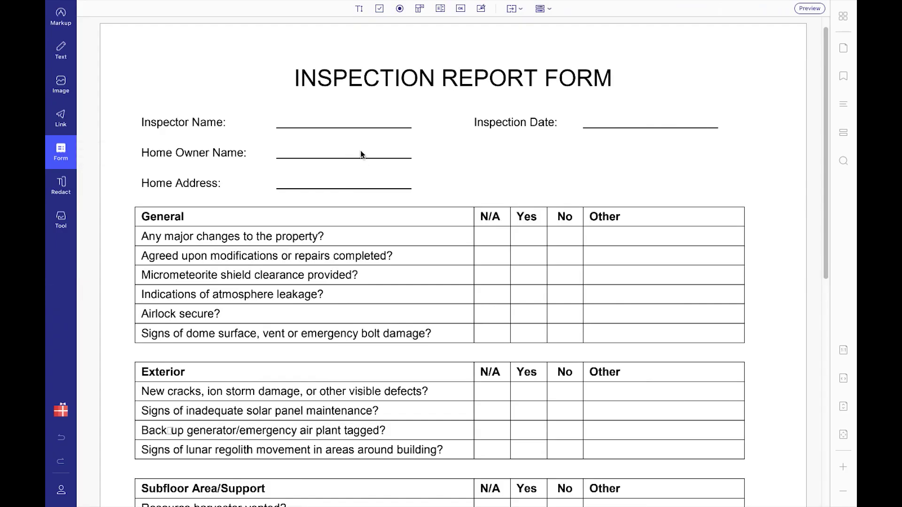
pyautogui.click(360, 10)
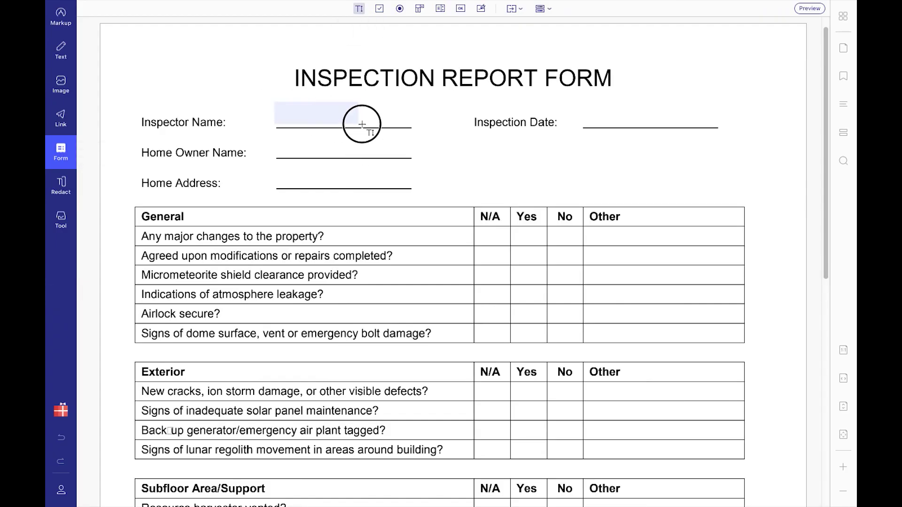
pyautogui.moveTo(362, 125); pyautogui.dragTo(415, 126)
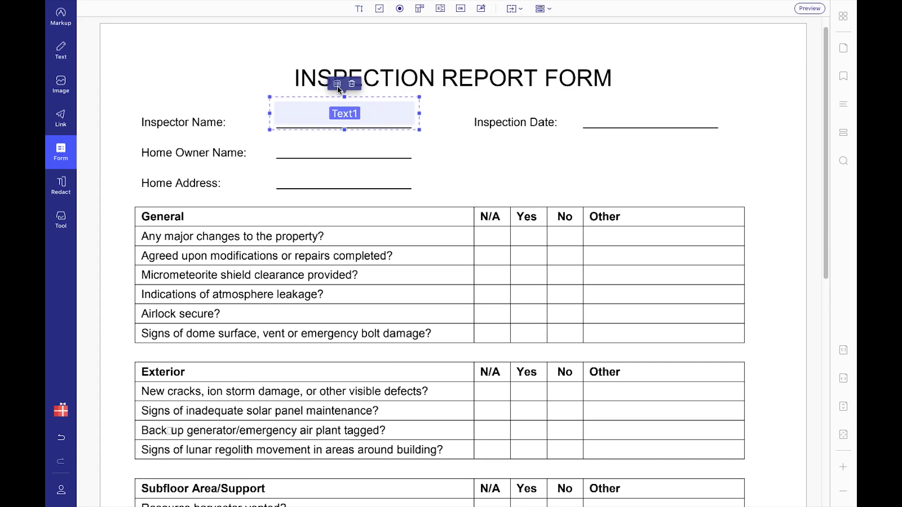
pyautogui.click(338, 86)
pyautogui.moveTo(777, 55); pyautogui.dragTo(749, 54)
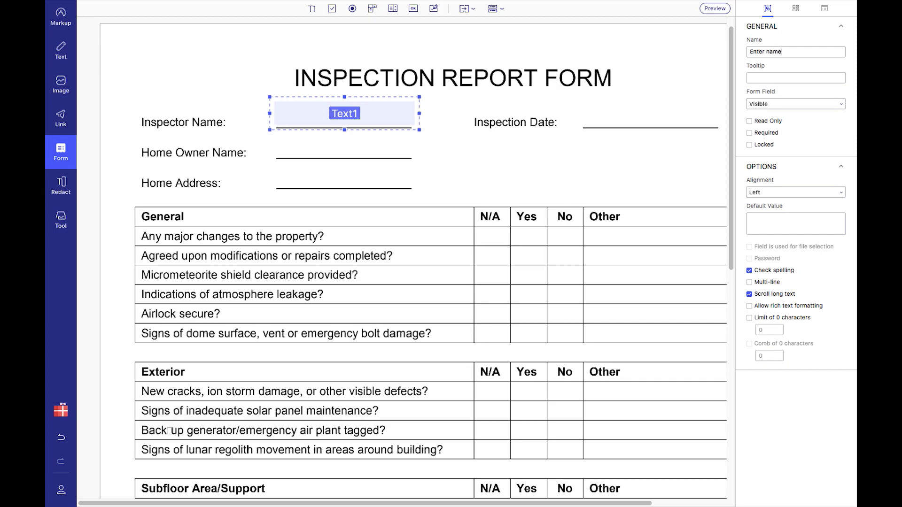
pyautogui.click(765, 78)
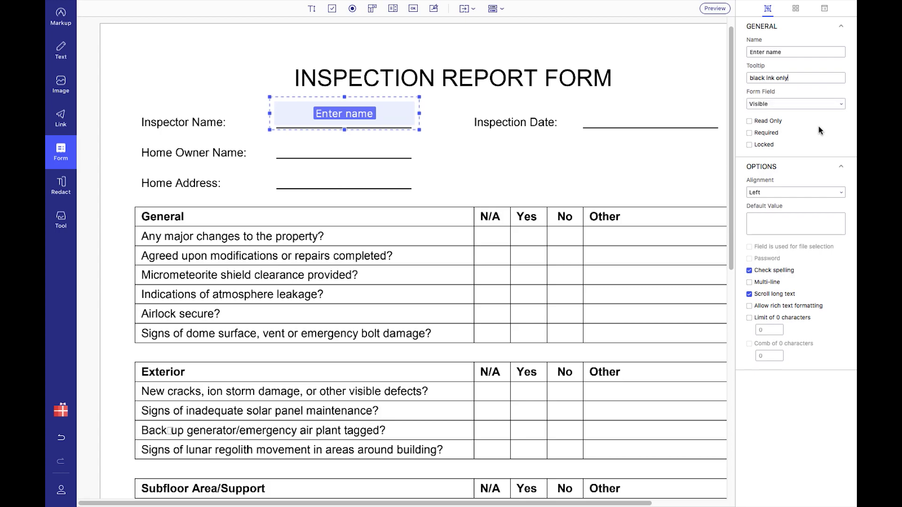
pyautogui.click(60, 151)
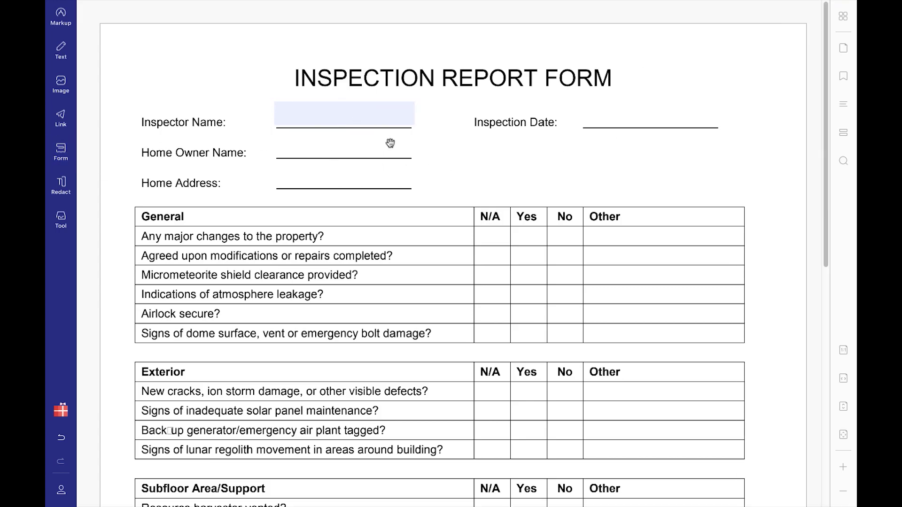
pyautogui.click(348, 117)
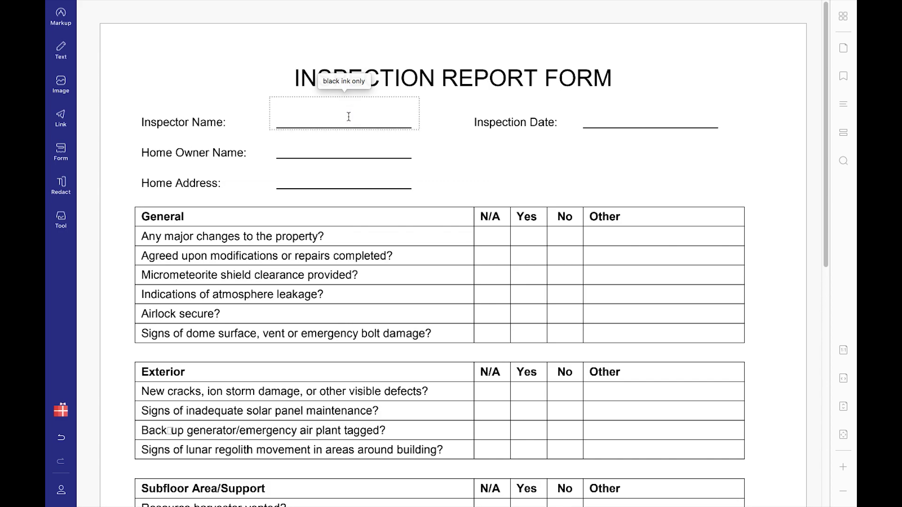
# - Enter 'sukes' as the inspector name and add a checkbox below Inspection Date
pyautogui.write('sukes')
pyautogui.click(380, 13)
pyautogui.click(482, 152)
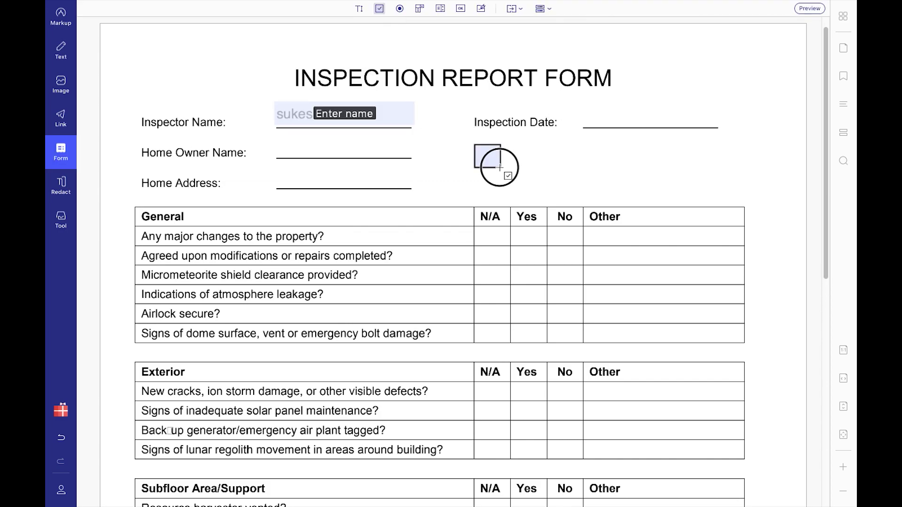
# - Place a Yes/No radio button pair in the first General question's cells
pyautogui.click(399, 10)
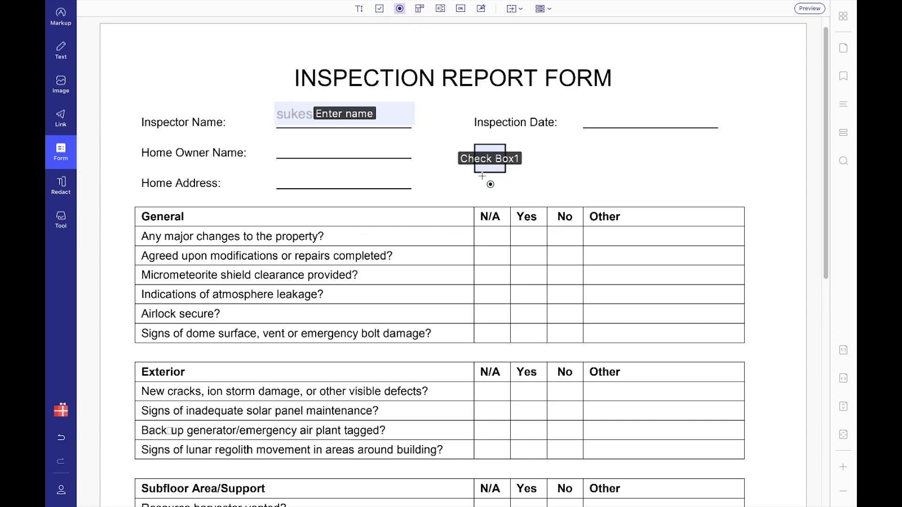
pyautogui.click(527, 239)
pyautogui.click(400, 9)
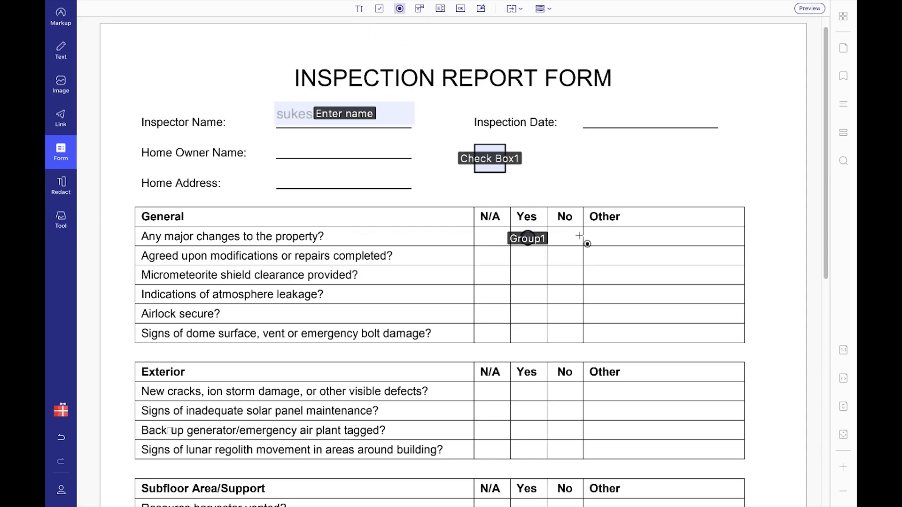
pyautogui.click(571, 236)
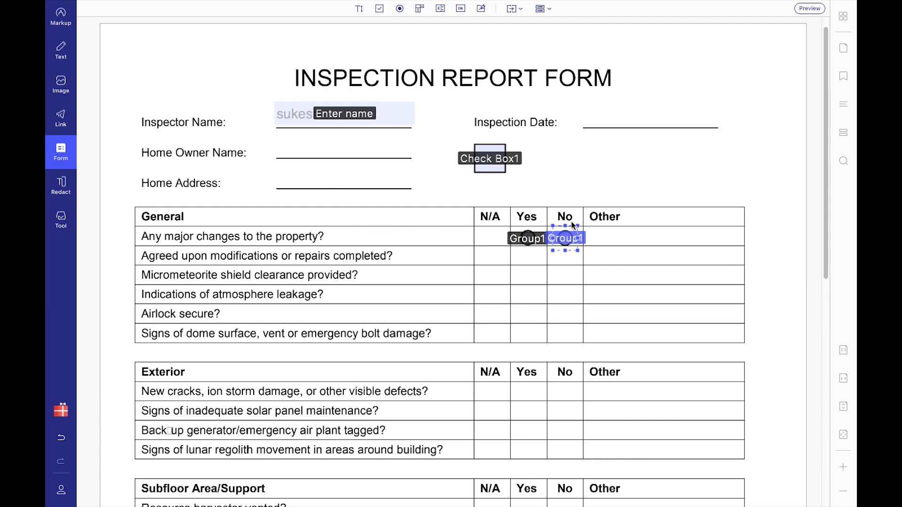
# - Add a dropdown beside Inspection Date and draw a push button below it
pyautogui.click(420, 8)
pyautogui.click(600, 117)
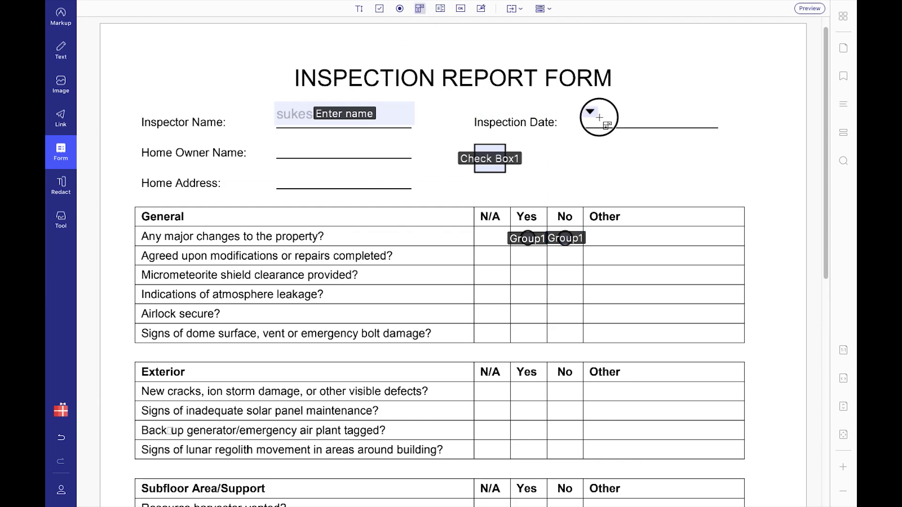
pyautogui.click(461, 8)
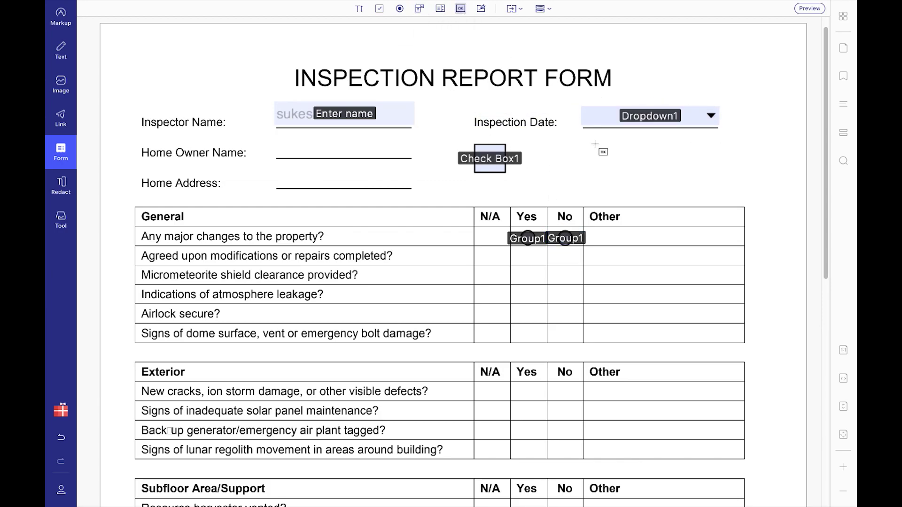
pyautogui.moveTo(581, 140); pyautogui.dragTo(724, 196)
# - Test the new fields, leaving the radio answer on No, then resume form editing
pyautogui.click(62, 158)
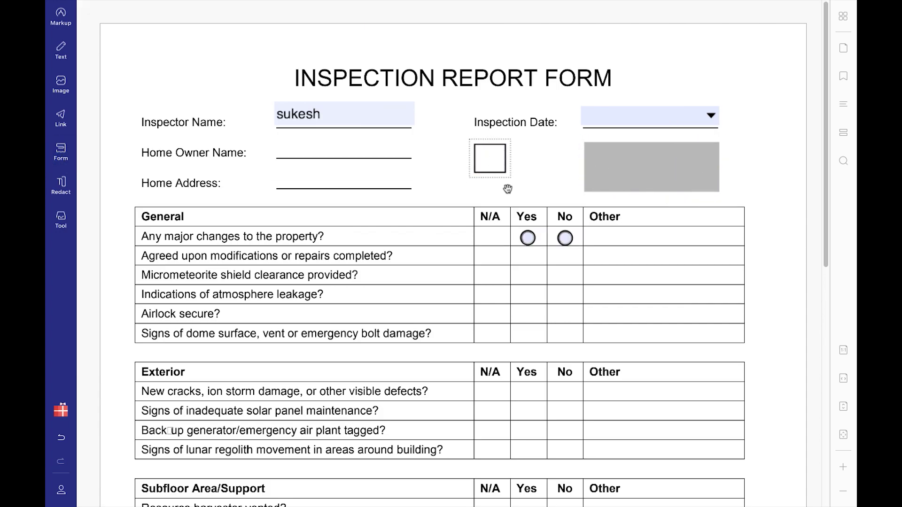
pyautogui.click(528, 239)
pyautogui.click(565, 239)
pyautogui.click(528, 238)
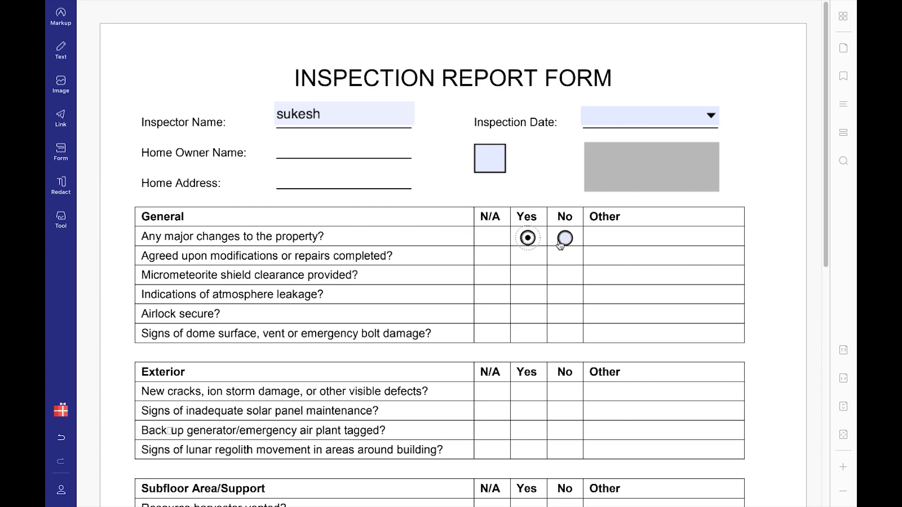
pyautogui.click(566, 239)
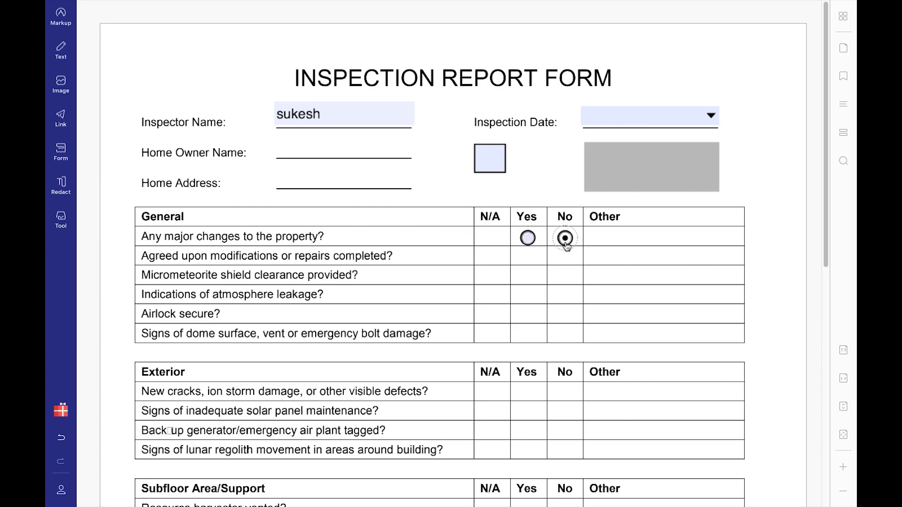
pyautogui.click(664, 168)
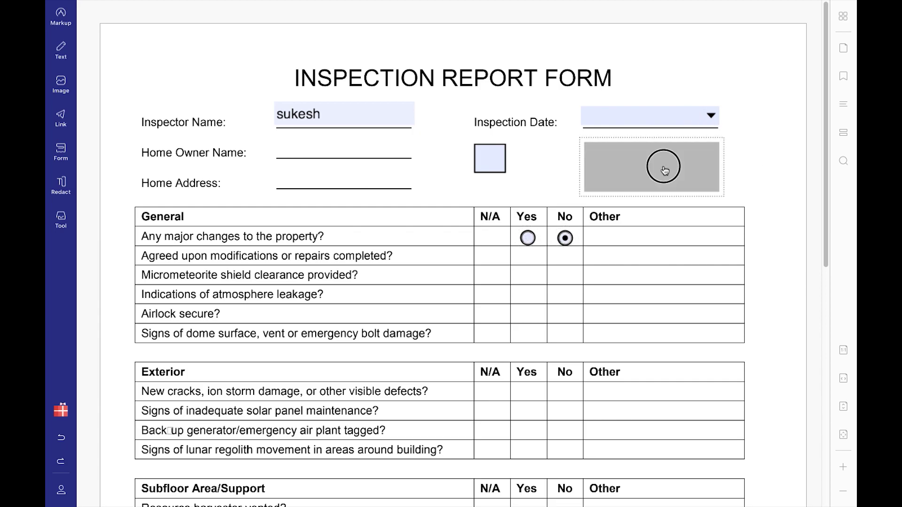
pyautogui.click(61, 151)
pyautogui.click(481, 9)
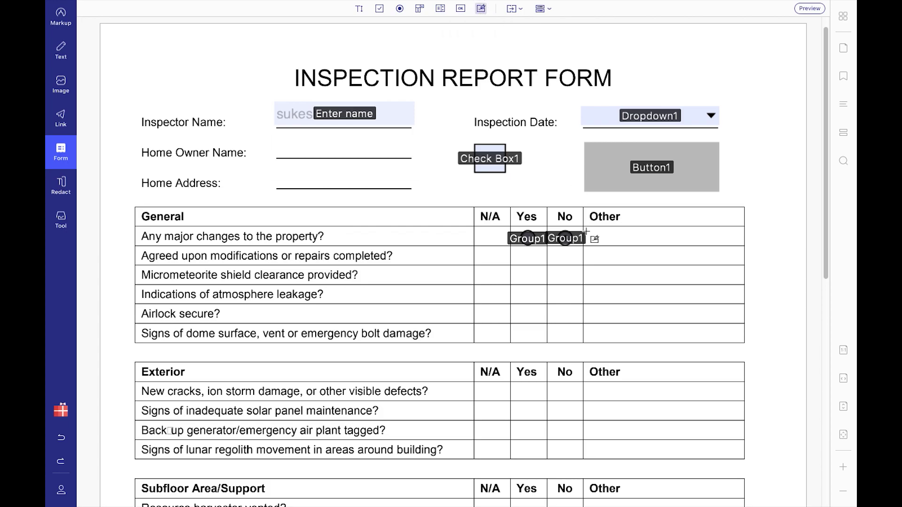
# - Draw a signature field under the lower Inspection Date, open its signing dialog, then cancel
pyautogui.scroll(-8, 683, 354)
pyautogui.moveTo(593, 356); pyautogui.dragTo(742, 405)
pyautogui.click(60, 151)
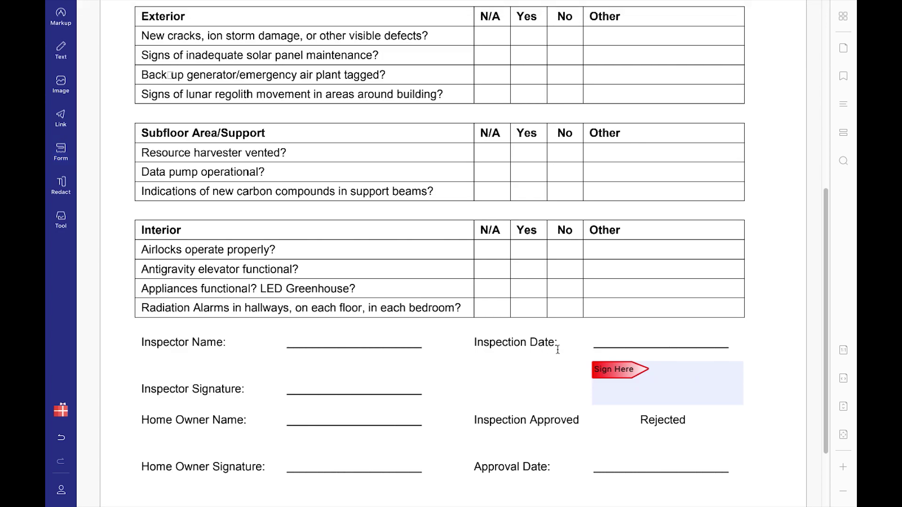
pyautogui.click(622, 377)
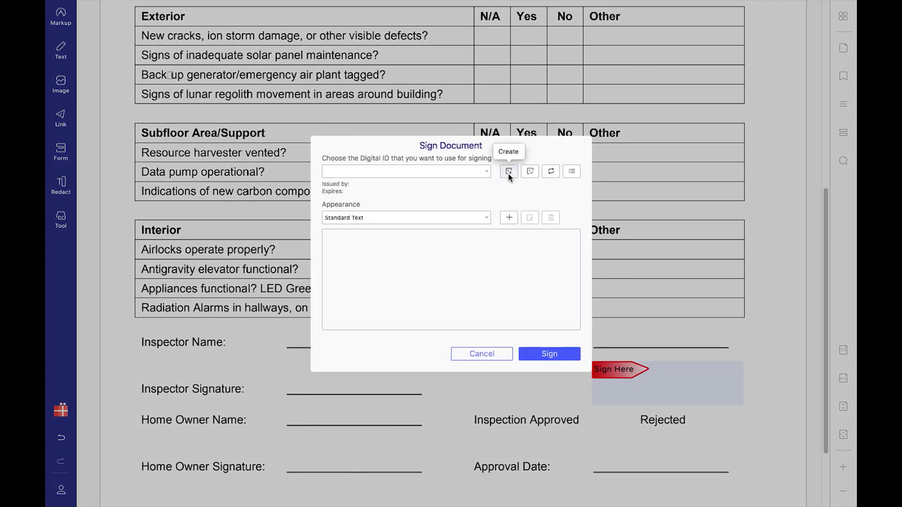
pyautogui.click(509, 172)
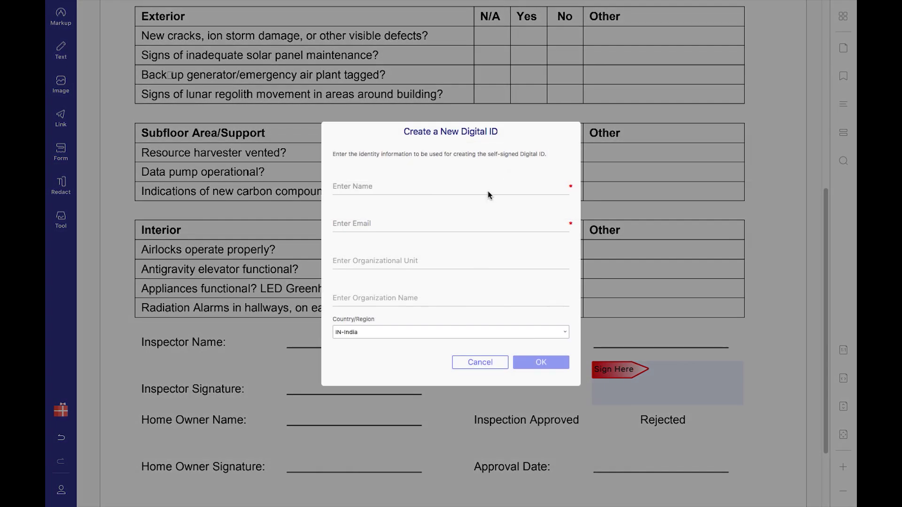
pyautogui.click(491, 366)
pyautogui.click(60, 151)
# - Run Form Field Recognition to auto-create fields across the whole form
pyautogui.click(515, 8)
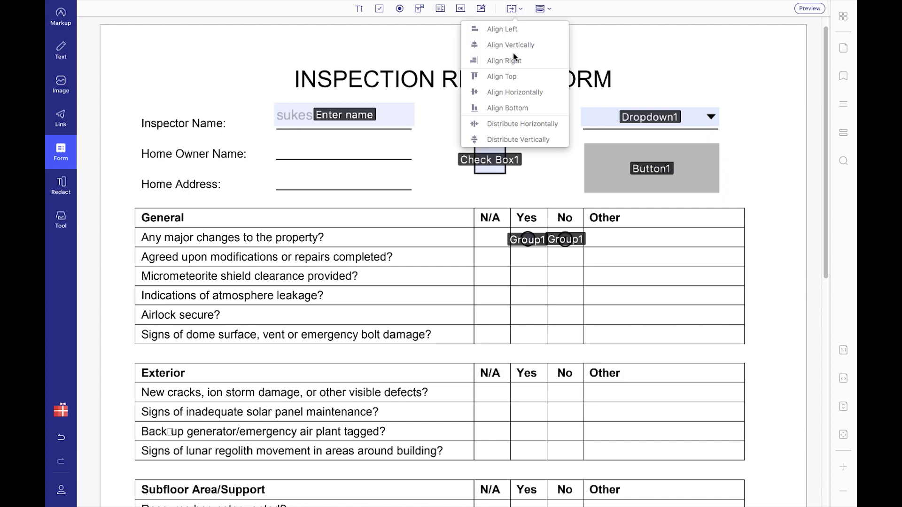
pyautogui.click(544, 8)
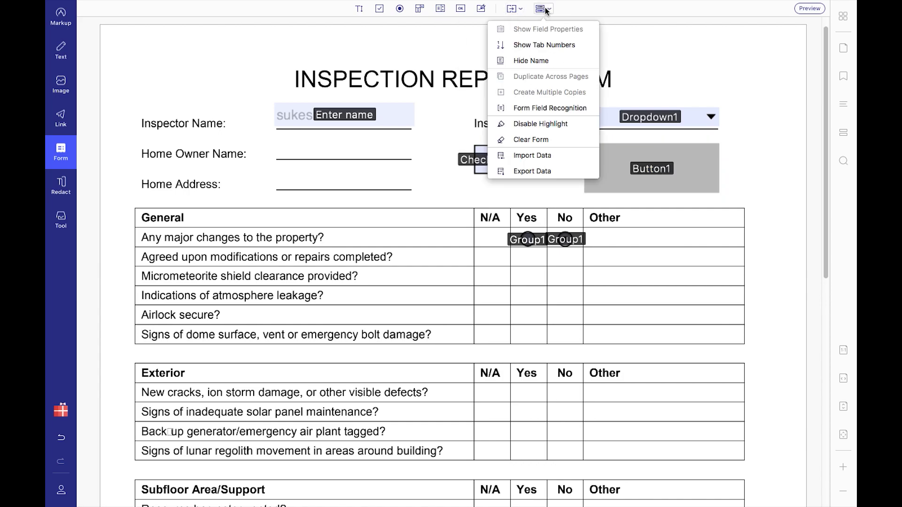
pyautogui.click(544, 108)
pyautogui.click(541, 273)
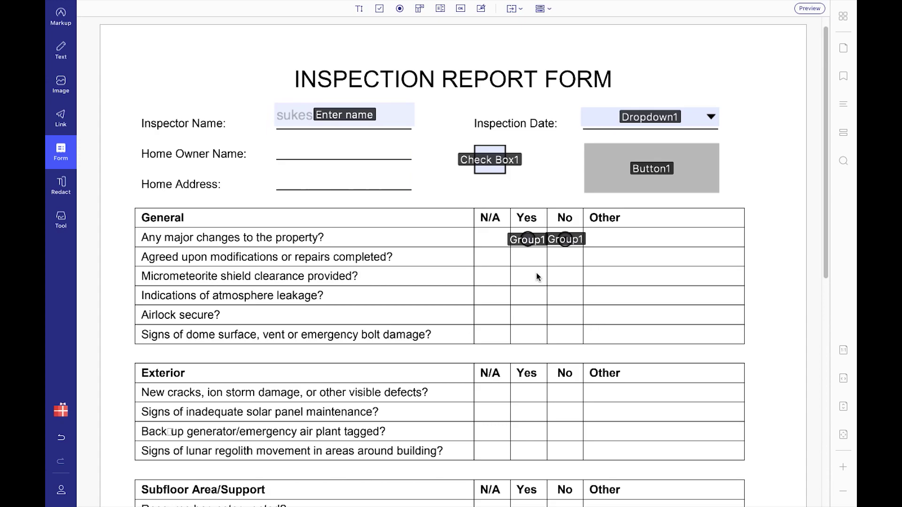
# - Type 'hello' in Home Owner Name and try the Inspection Date and Yes fields
pyautogui.click(60, 151)
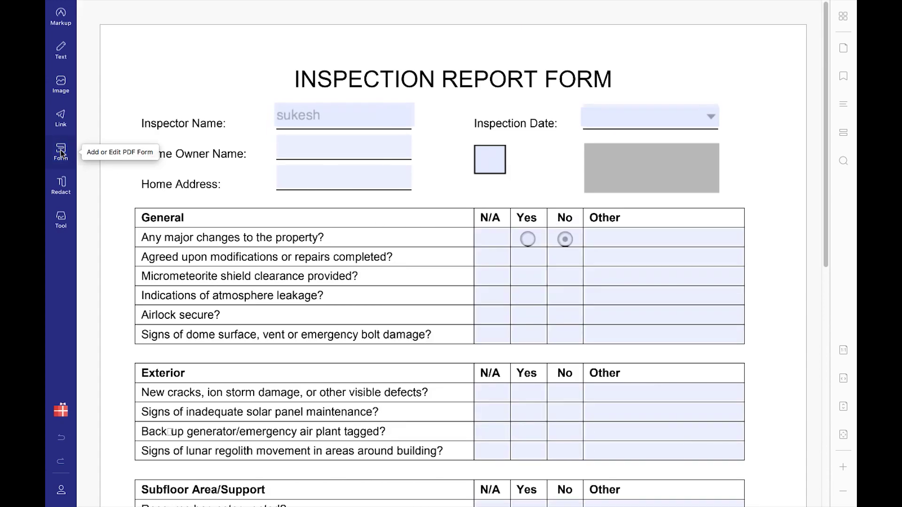
pyautogui.click(298, 149)
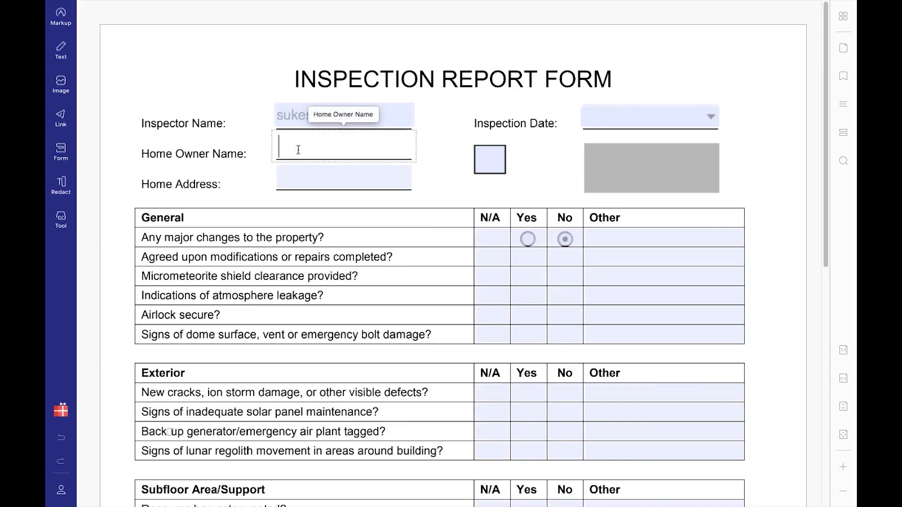
pyautogui.write('hello')
pyautogui.click(678, 122)
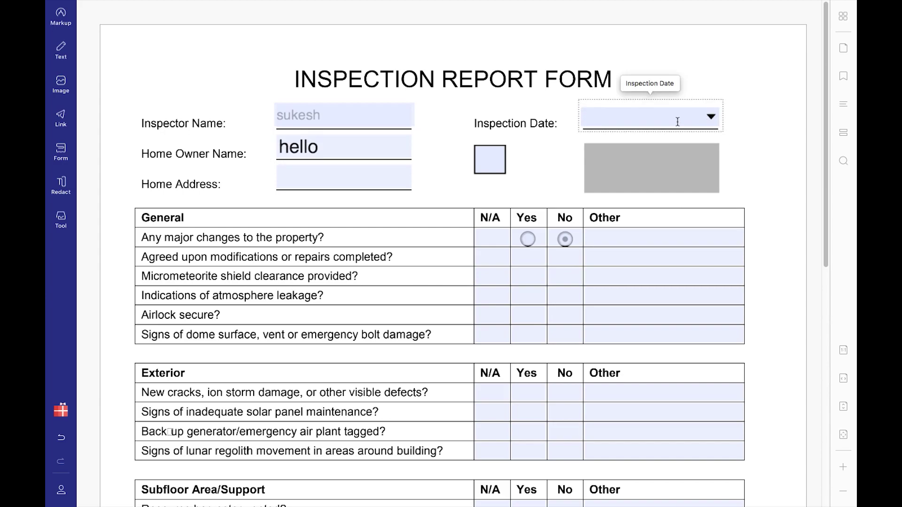
pyautogui.scroll(-3, 533, 305)
pyautogui.click(534, 304)
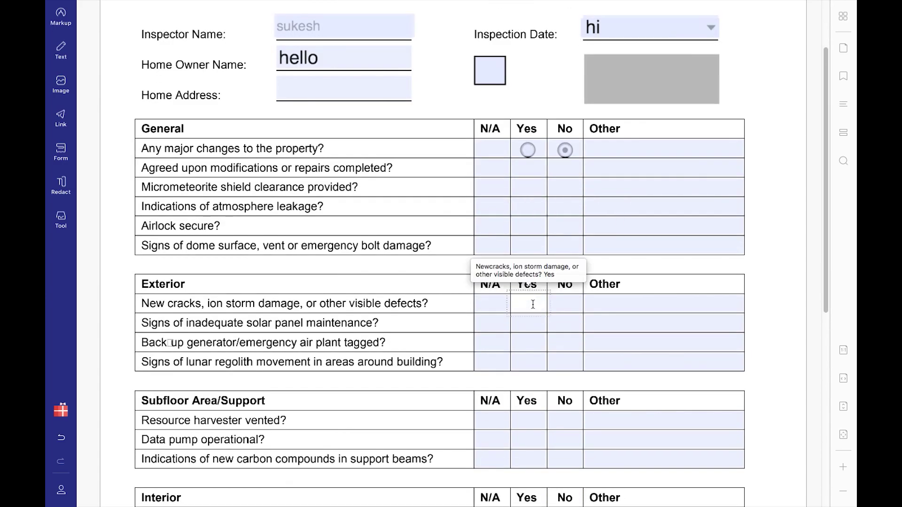
pyautogui.scroll(-10, 533, 305)
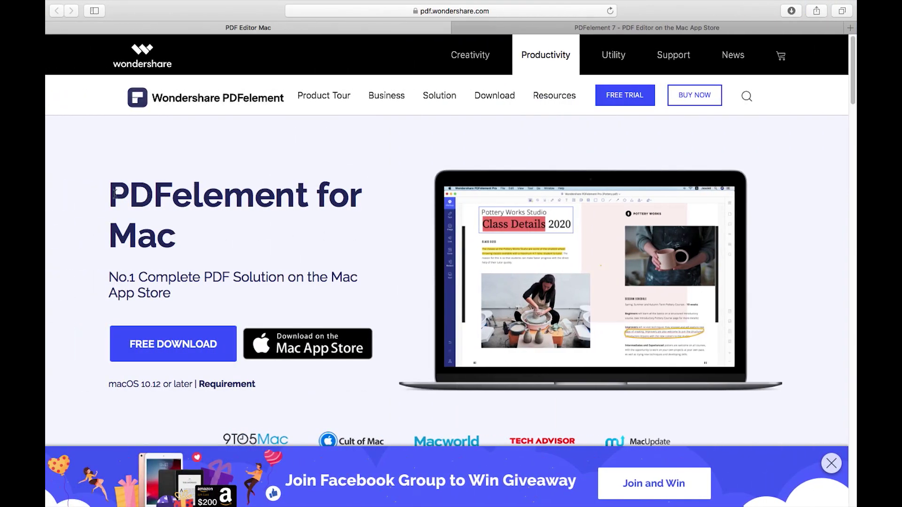
# - Browse the PDFelement product page on pdf.wondershare.com
pyautogui.moveTo(114, 195); pyautogui.dragTo(306, 197)
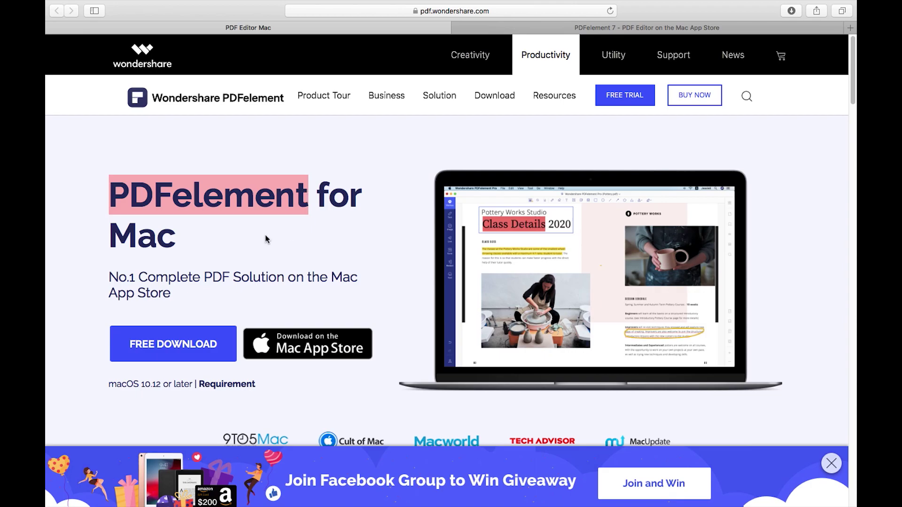
pyautogui.click(247, 239)
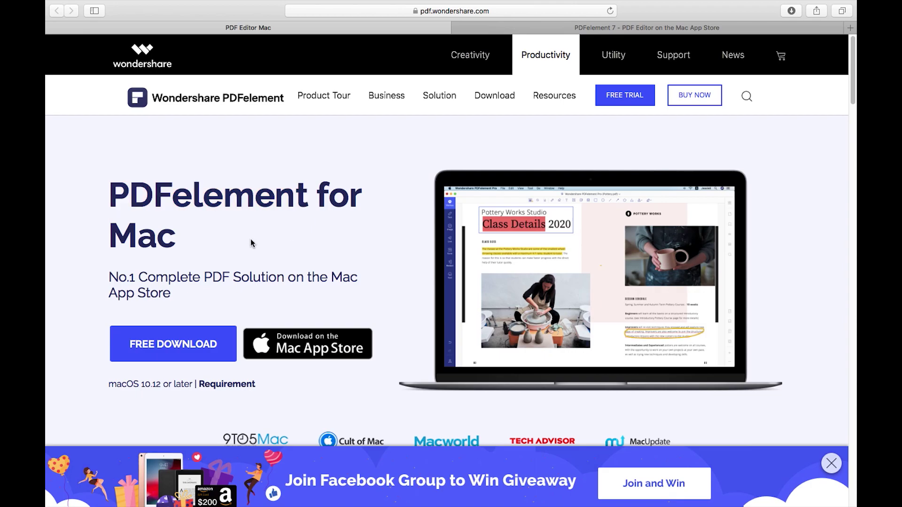
pyautogui.scroll(-6, 250, 239)
pyautogui.scroll(-20, 254, 244)
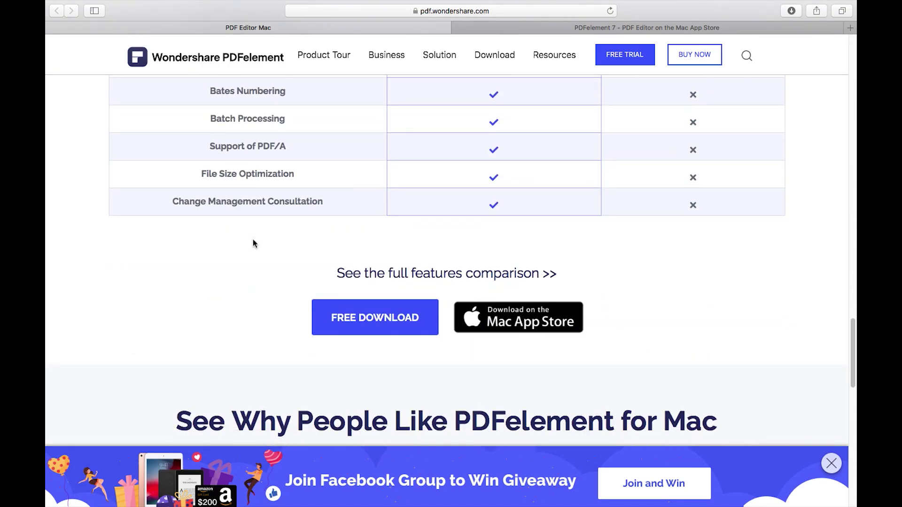
pyautogui.scroll(20, 252, 243)
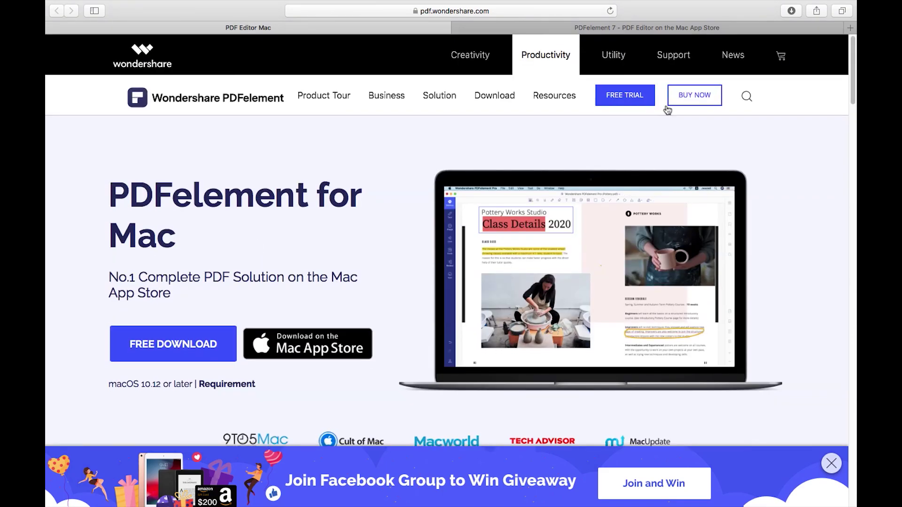
# - Open Plans & Pricing and scroll to Pro $9.99, Standard $6.99 and the plan options
pyautogui.click(696, 100)
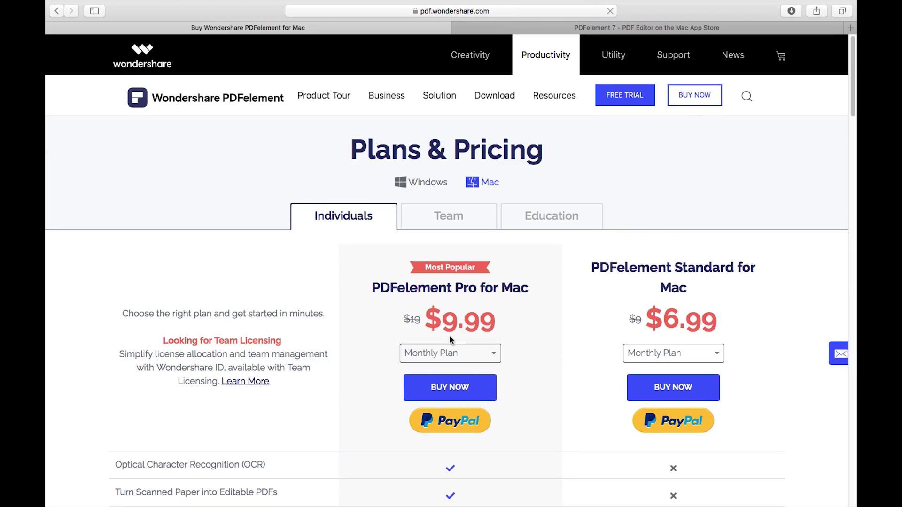
pyautogui.scroll(-10, 576, 328)
pyautogui.scroll(-10, 662, 197)
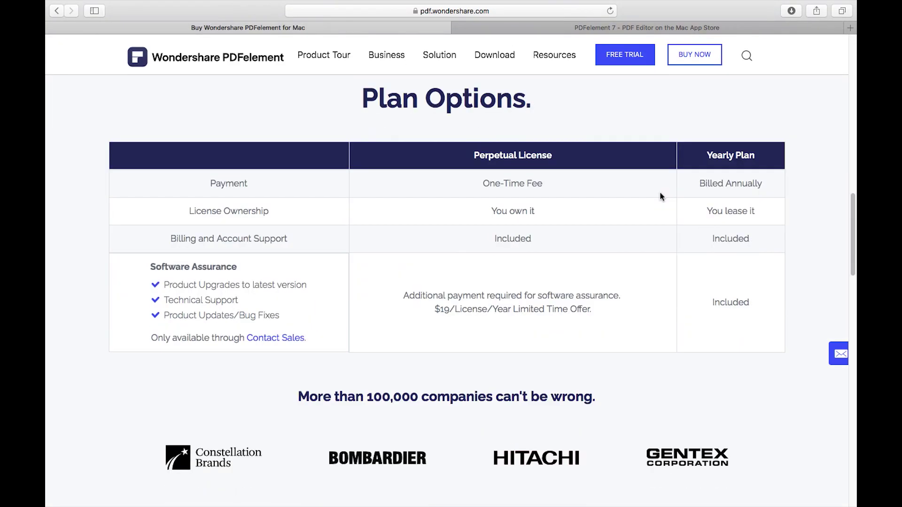